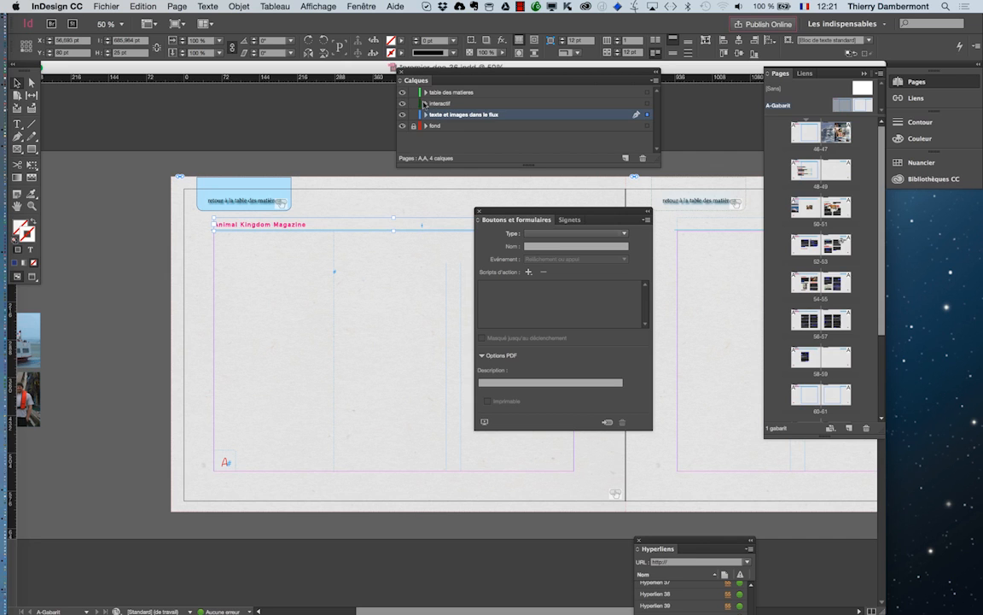
On the "interactif" layer, shorten the left page's blank button from above to about 553 pt high, starting below the return button.
{"action": "left_click", "coordinate": [437, 103]}
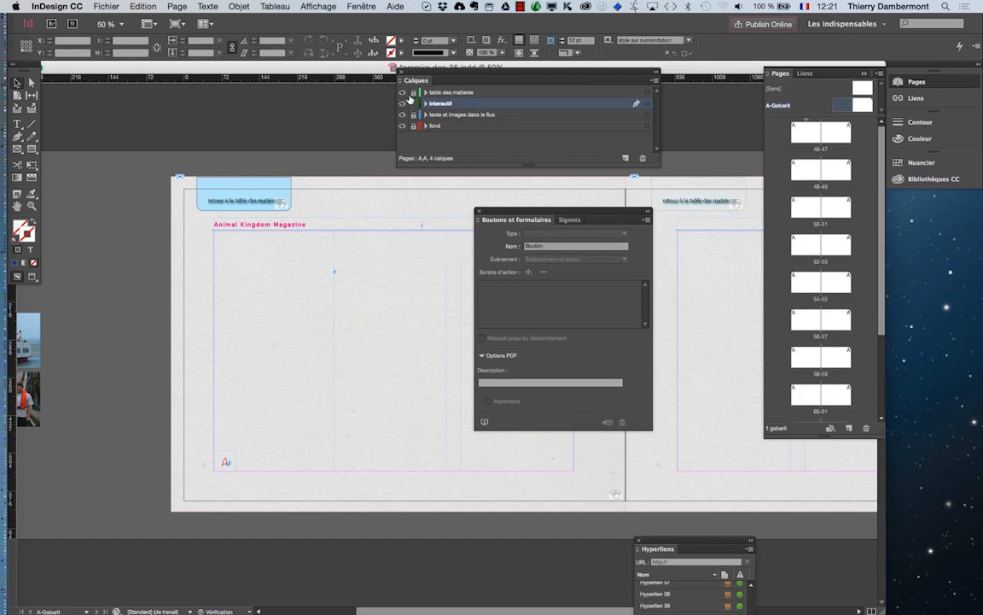
{"action": "left_click", "coordinate": [335, 189]}
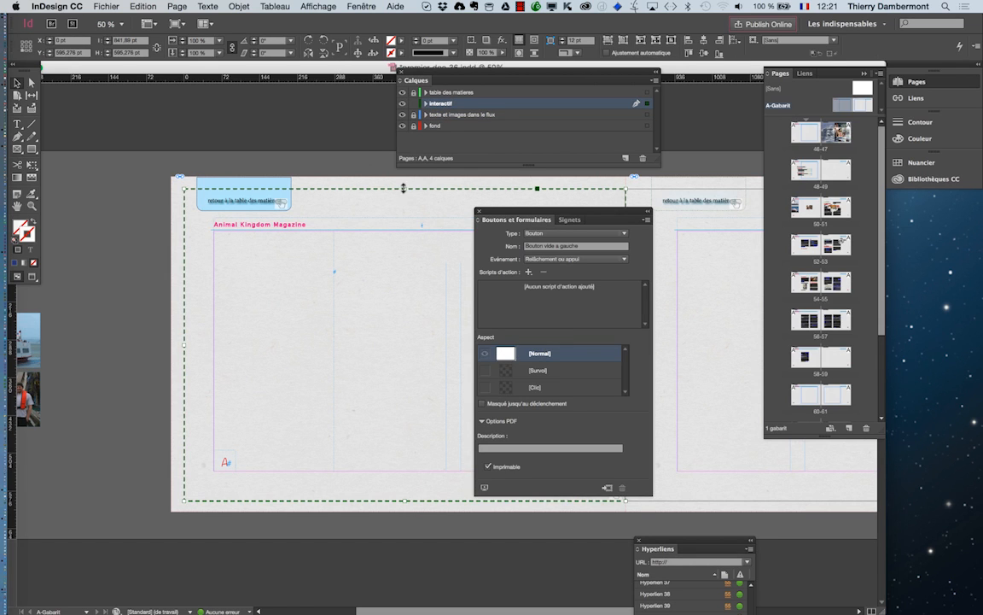
{"action": "left_click_drag", "start_coordinate": [404, 188], "coordinate": [404, 211]}
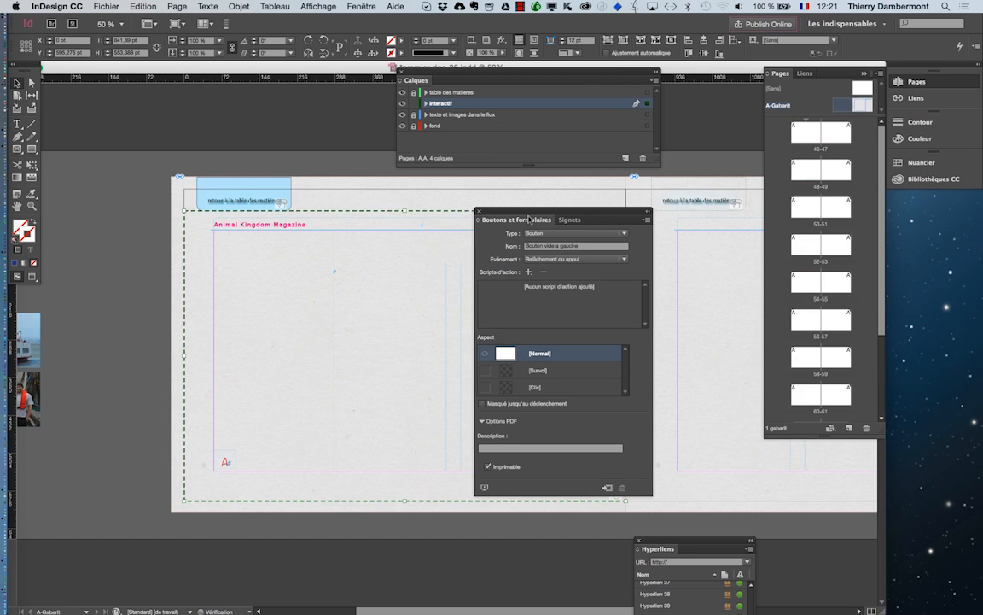
Shorten the right page's blank button from above to about 553 pt high, clear of the return button.
{"action": "left_click_drag", "start_coordinate": [530, 220], "coordinate": [131, 333]}
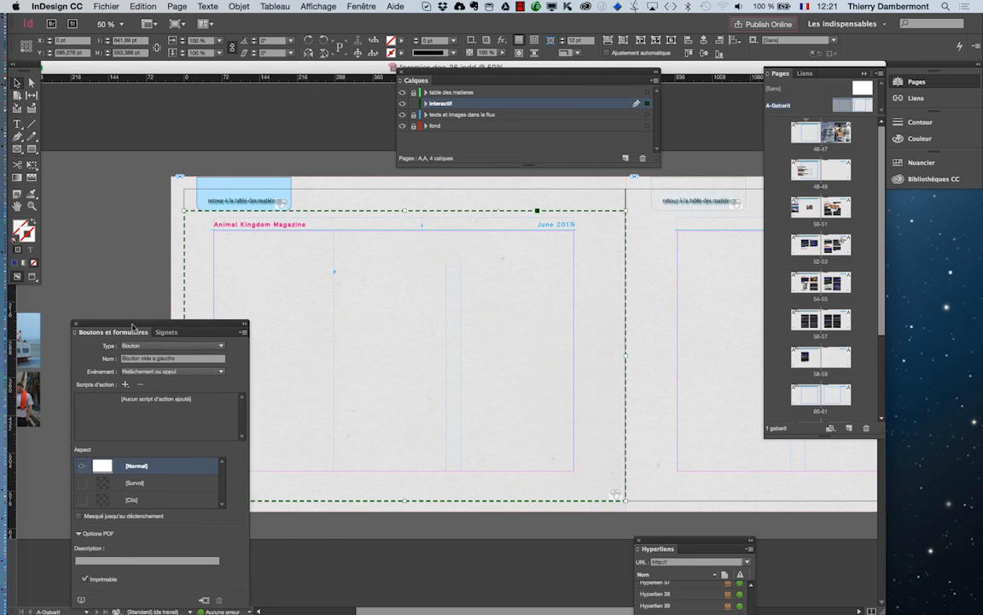
{"action": "left_click", "coordinate": [641, 195]}
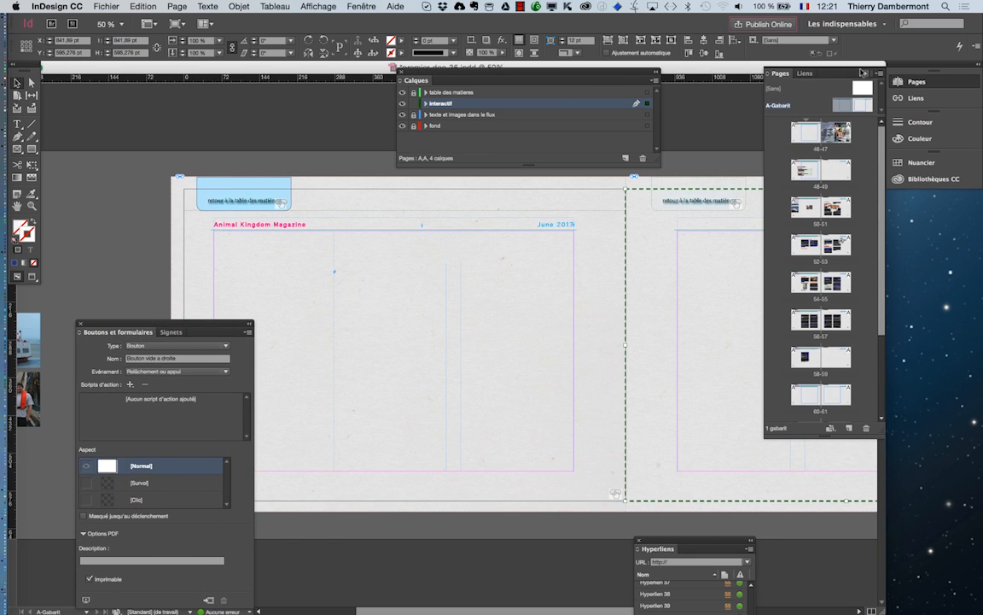
{"action": "left_click", "coordinate": [778, 66]}
{"action": "left_click_drag", "start_coordinate": [848, 188], "coordinate": [846, 212]}
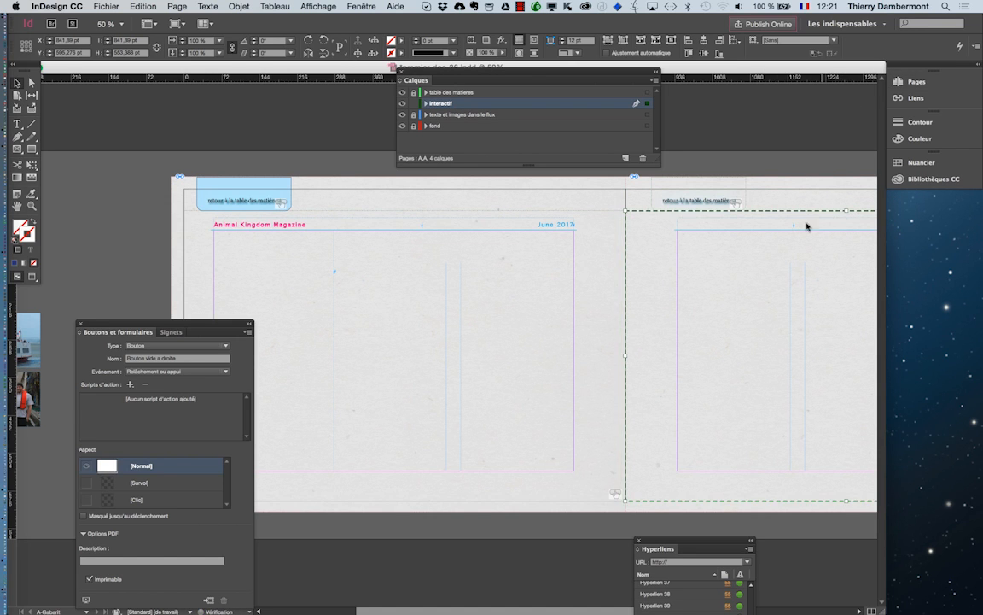
Create an object style named "bouton retour vers TDM" from the left page's return button.
{"action": "left_click", "coordinate": [672, 205]}
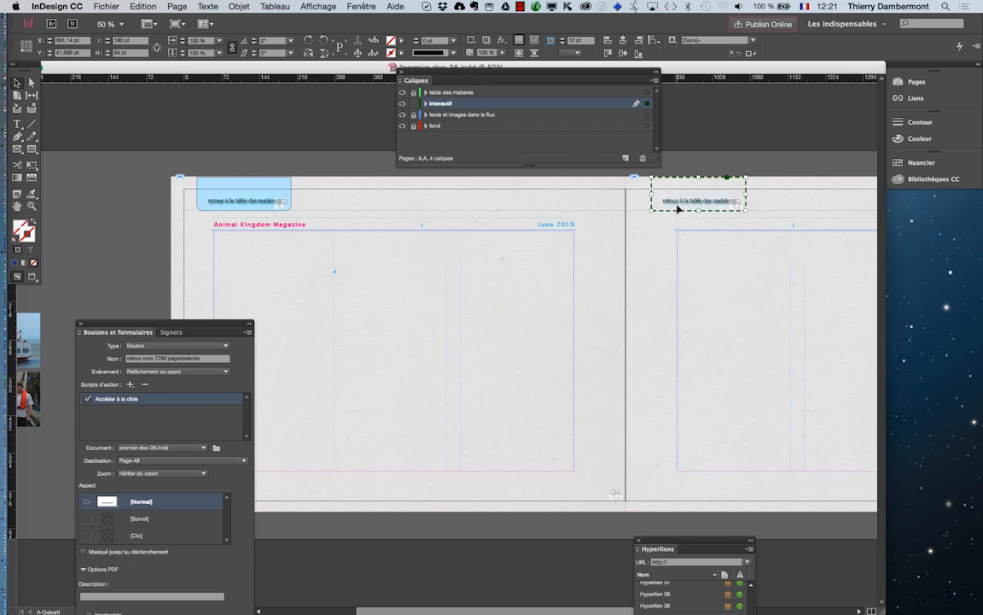
{"action": "left_click", "coordinate": [206, 195]}
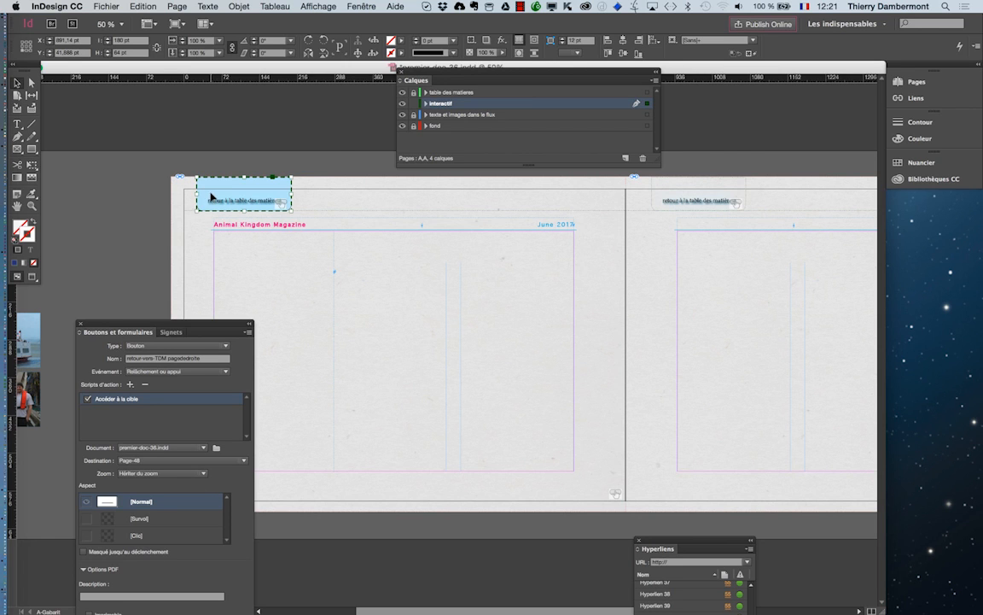
{"action": "left_click", "coordinate": [361, 6]}
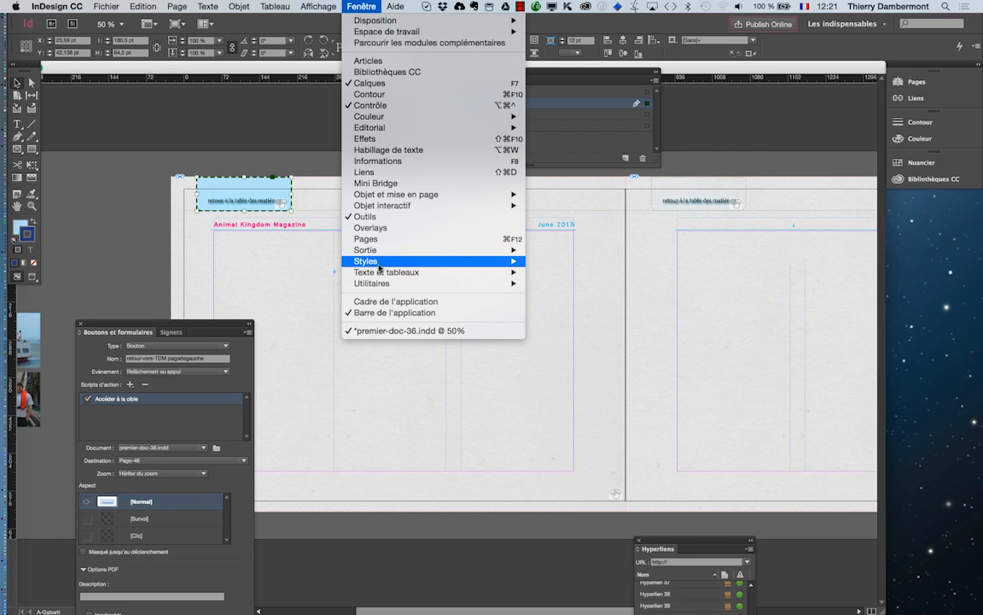
{"action": "mouse_move", "coordinate": [402, 260]}
{"action": "left_click", "coordinate": [628, 297]}
{"action": "left_click", "coordinate": [477, 242]}
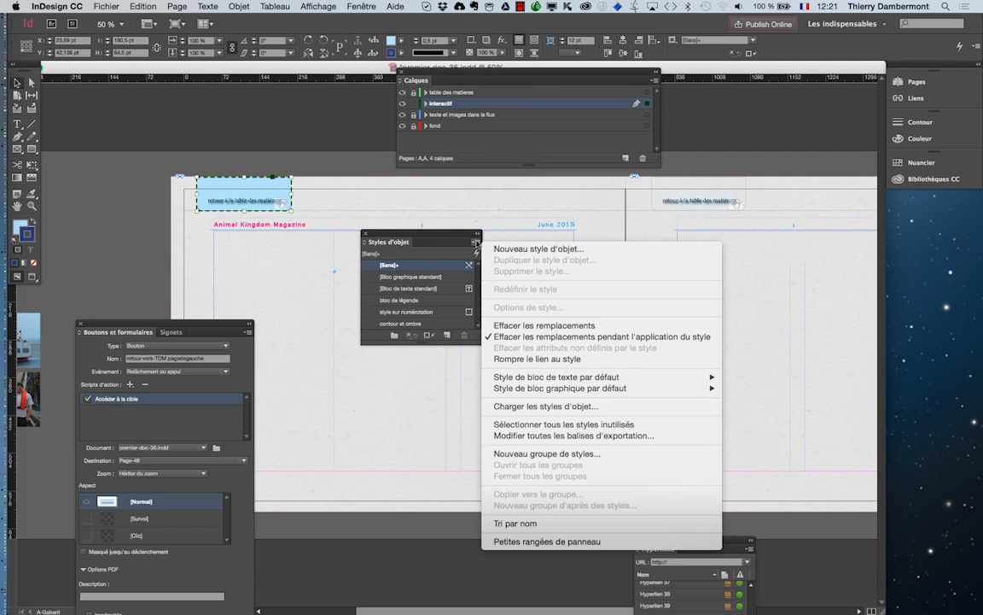
{"action": "left_click", "coordinate": [509, 247]}
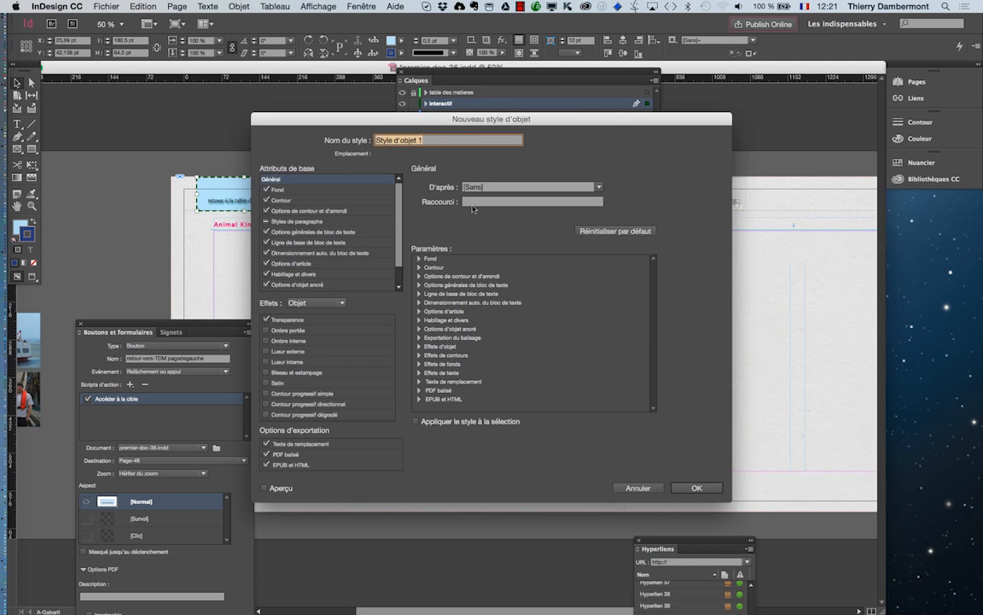
{"action": "type", "text": "bouton retour vers TDM"}
{"action": "key", "text": "Return"}
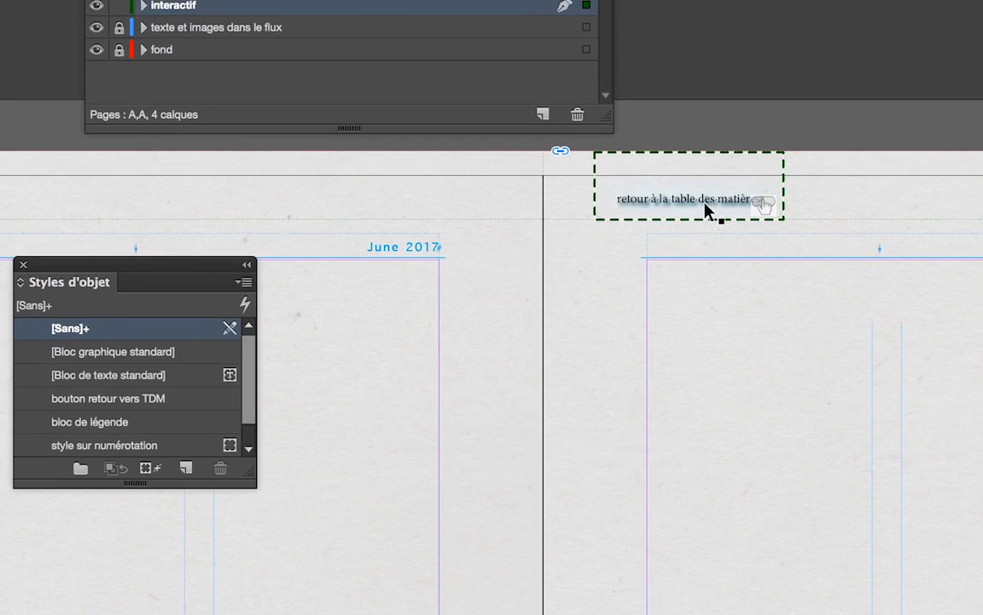
Try to apply the object style "bouton retour vers TDM" to the right page's return button.
{"action": "left_click", "coordinate": [708, 209]}
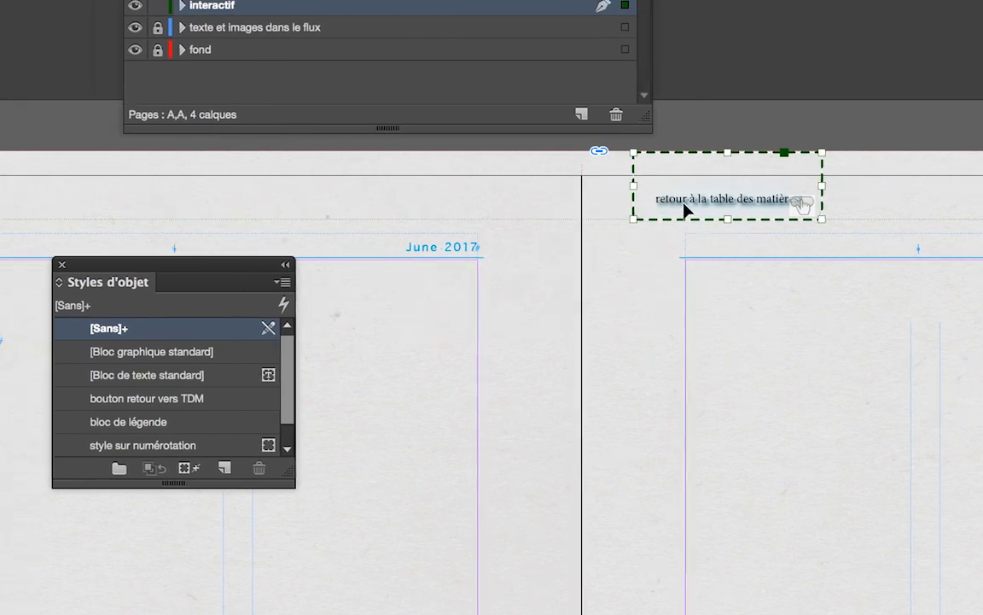
{"action": "left_click_drag", "start_coordinate": [172, 262], "coordinate": [780, 290]}
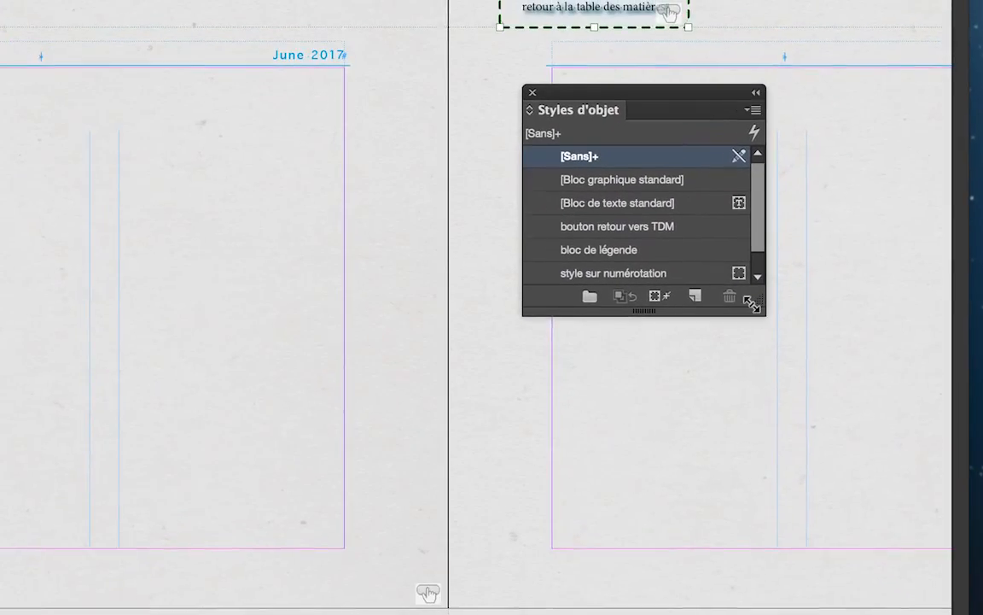
{"action": "left_click_drag", "start_coordinate": [802, 358], "coordinate": [808, 413]}
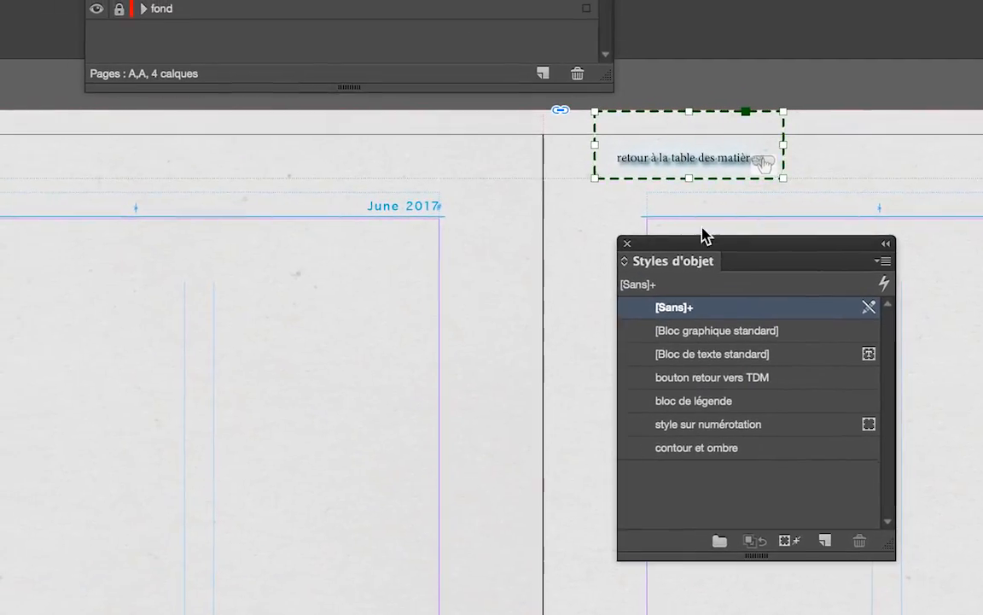
{"action": "left_click_drag", "start_coordinate": [705, 235], "coordinate": [768, 145]}
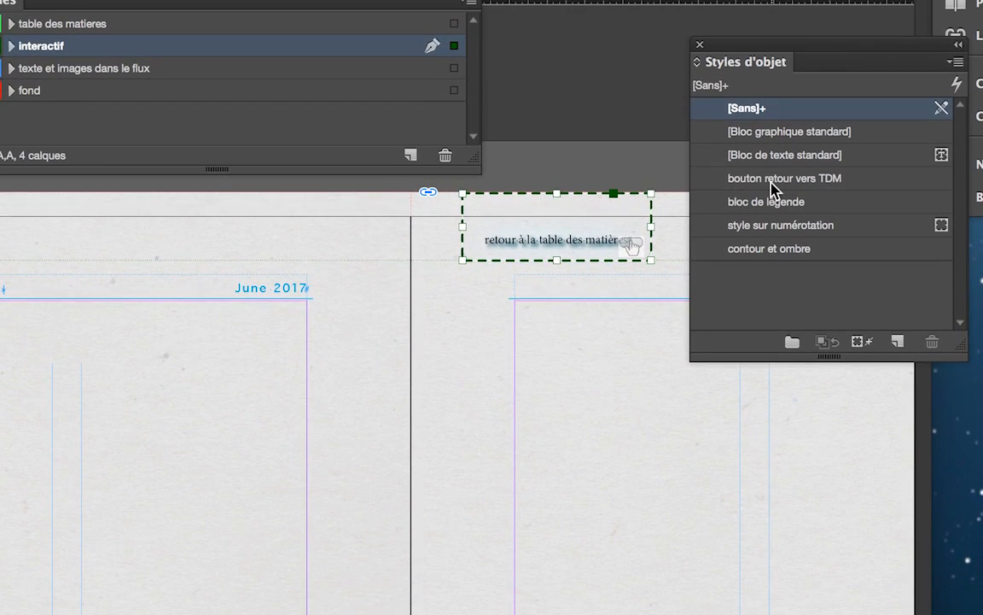
{"action": "left_click", "coordinate": [770, 169]}
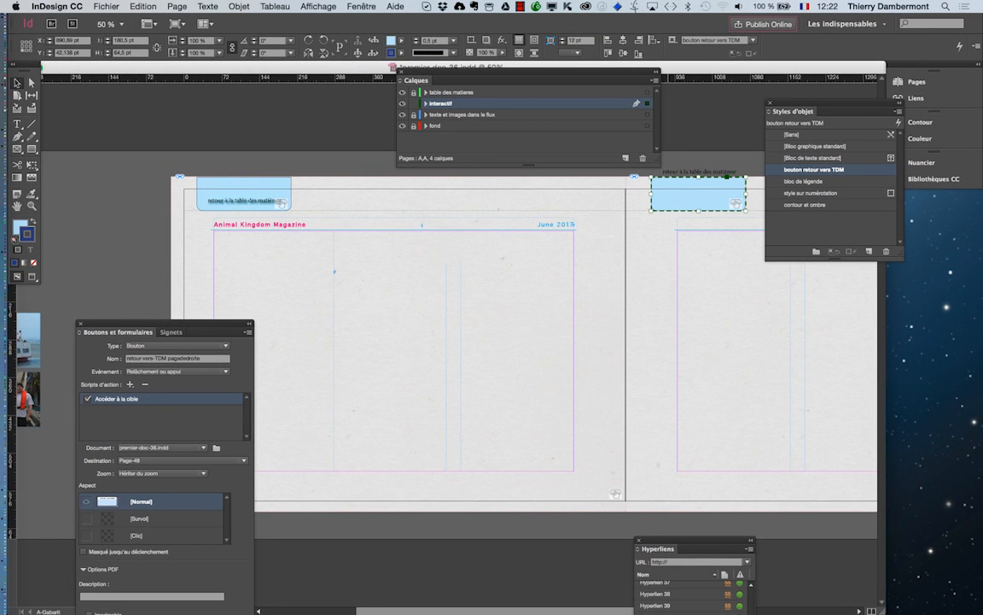
{"action": "key", "text": "super+z"}
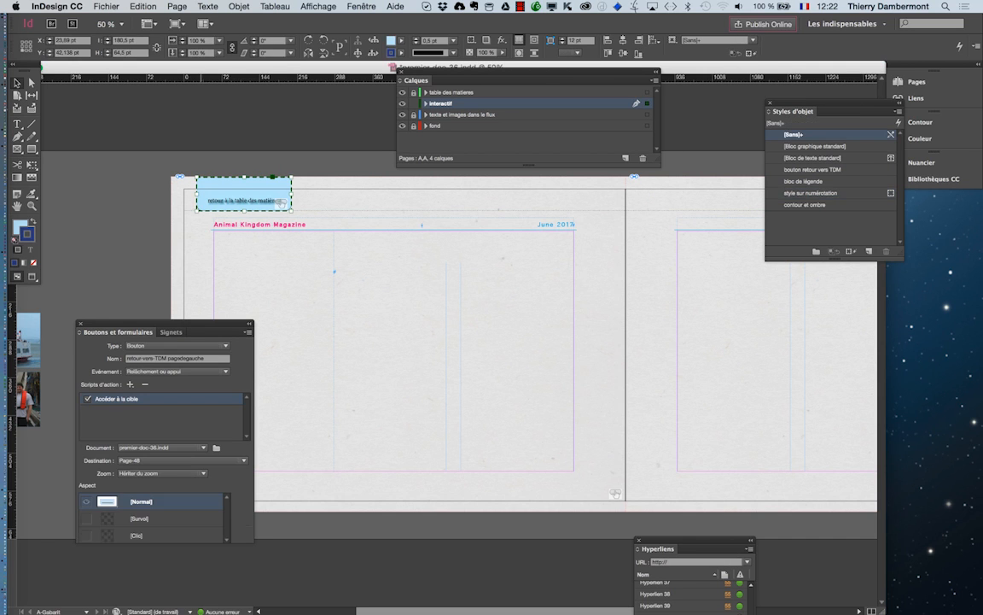
{"action": "key", "text": "super+equal"}
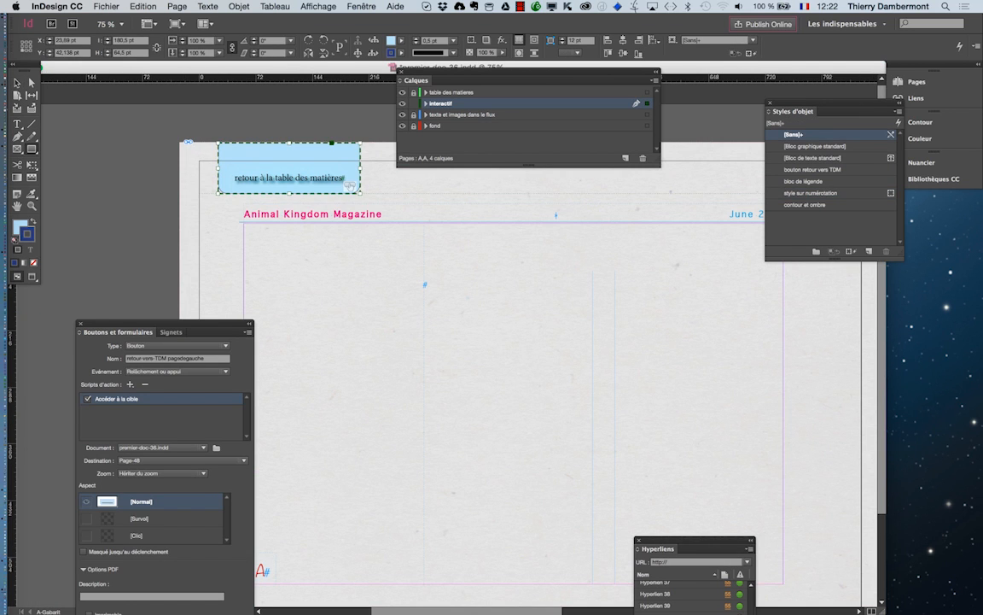
{"action": "key", "text": "slash"}
{"action": "key", "text": "x"}
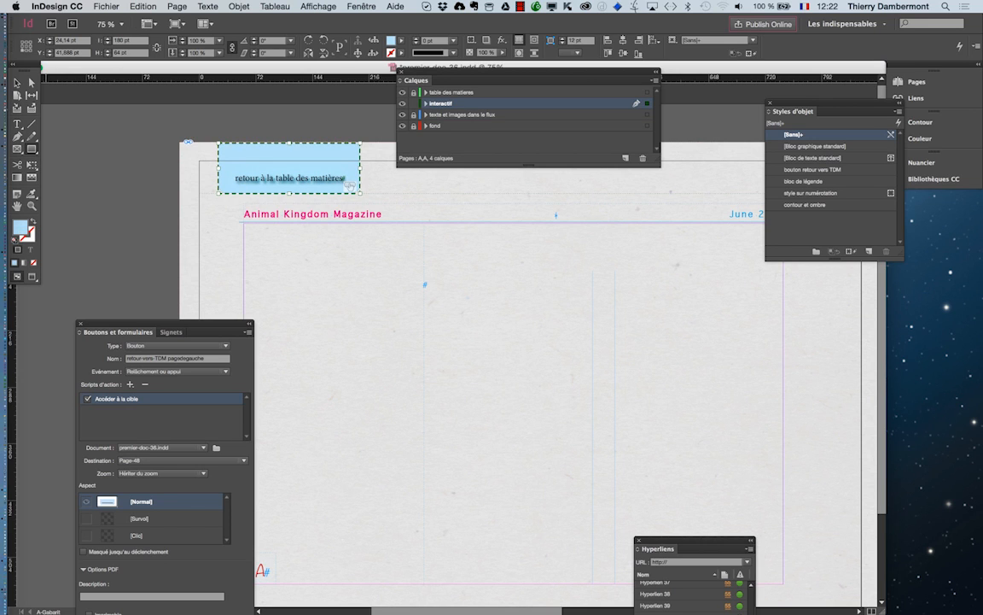
{"action": "key", "text": "super+z"}
Draw two unfilled, strokeless spacer rectangles, about 50 × 35 pt beside the left return button and 85 × 553 pt down to the page's lower edge.
{"action": "key", "text": "super+shift+a"}
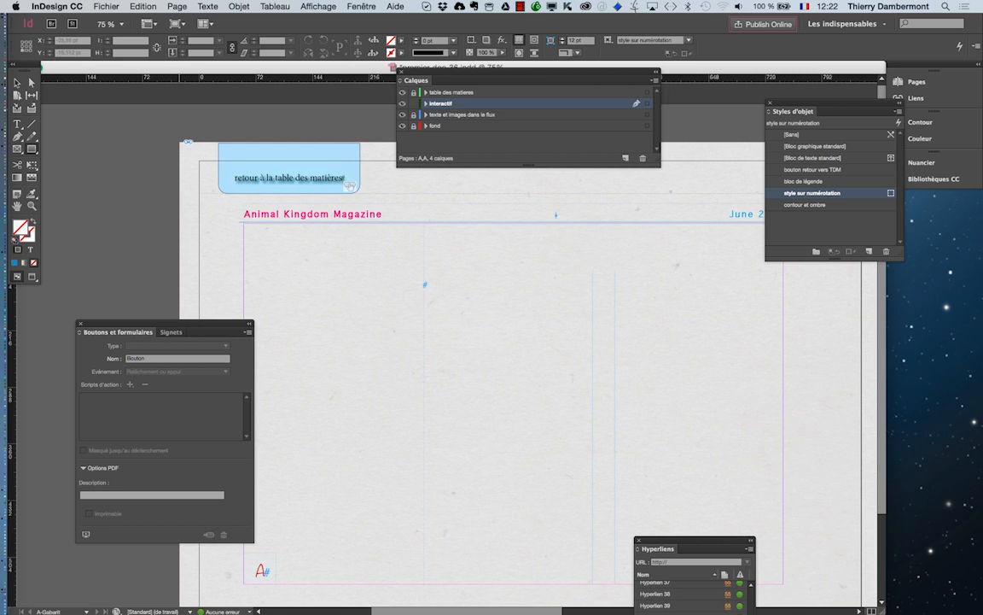
{"action": "left_click_drag", "start_coordinate": [161, 133], "coordinate": [198, 161]}
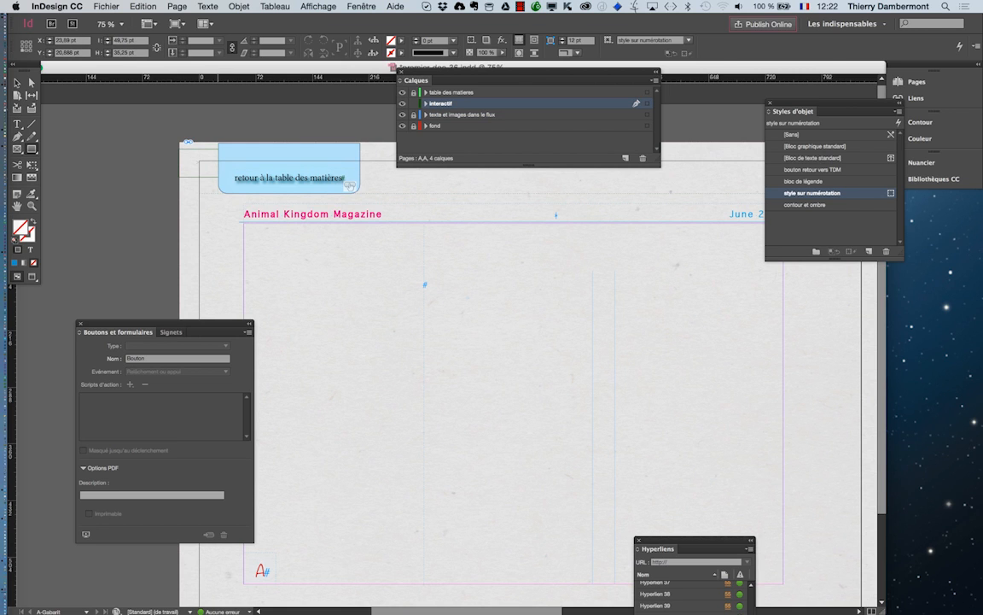
{"action": "scroll", "coordinate": [491, 341], "scroll_direction": "down", "scroll_amount": 1}
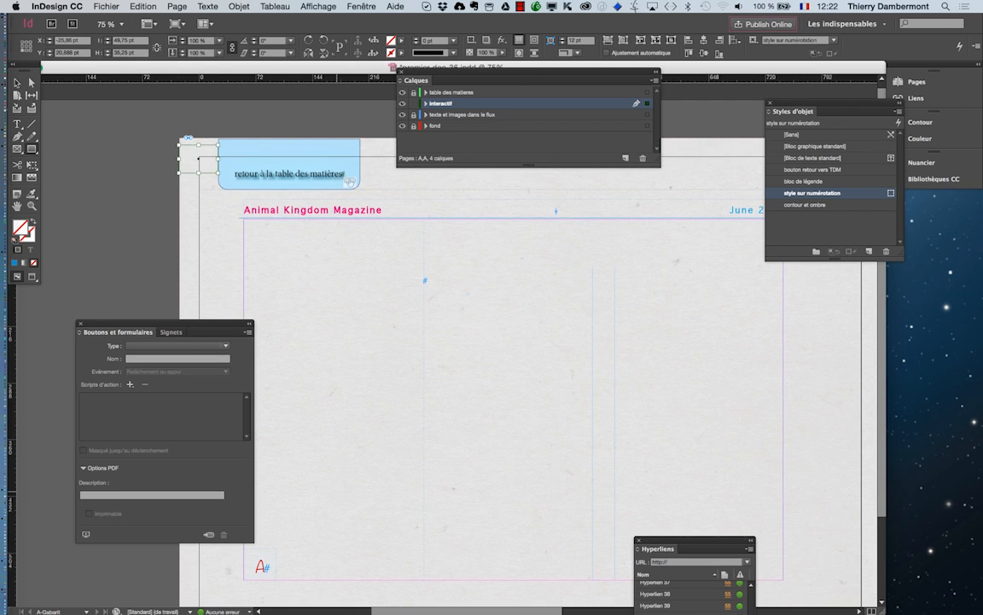
{"action": "scroll", "coordinate": [491, 341], "scroll_direction": "down", "scroll_amount": 3}
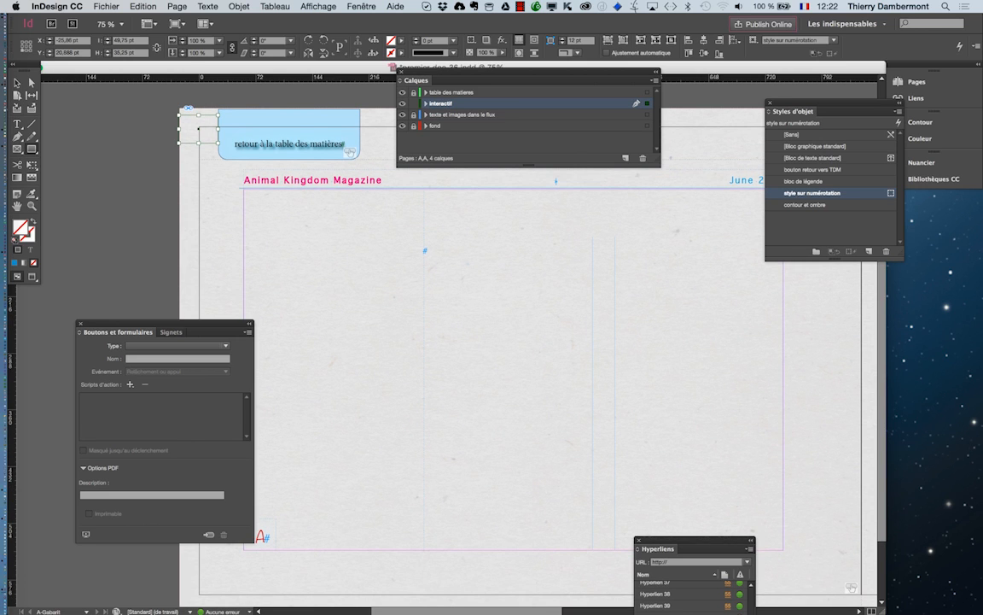
{"action": "left_click_drag", "start_coordinate": [341, 594], "coordinate": [275, 158]}
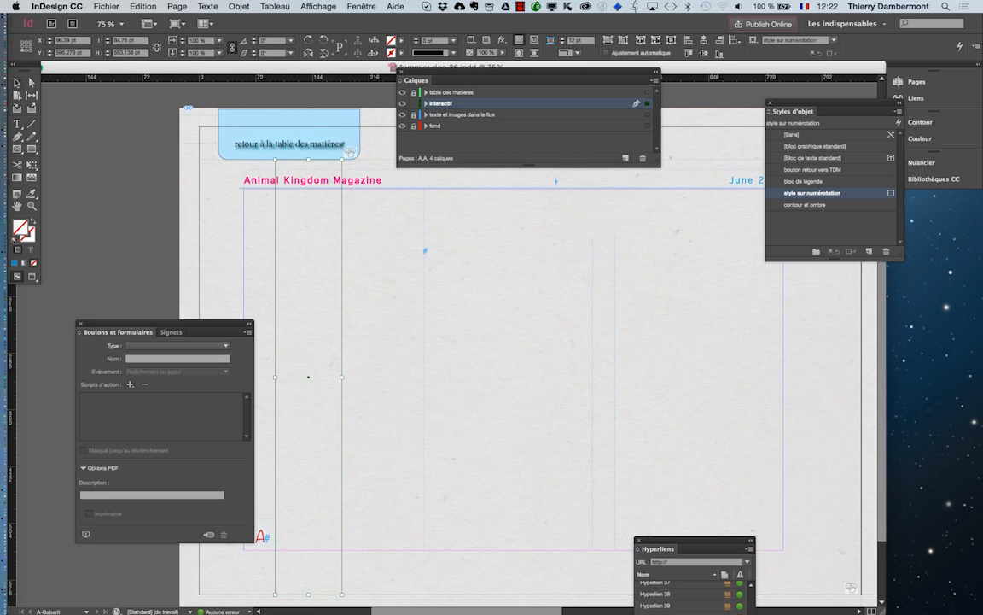
Duplicate the left page's return button together with both spacer rectangles to the matching position on the right page.
{"action": "left_click", "coordinate": [17, 83]}
{"action": "left_click_drag", "start_coordinate": [162, 127], "coordinate": [290, 234]}
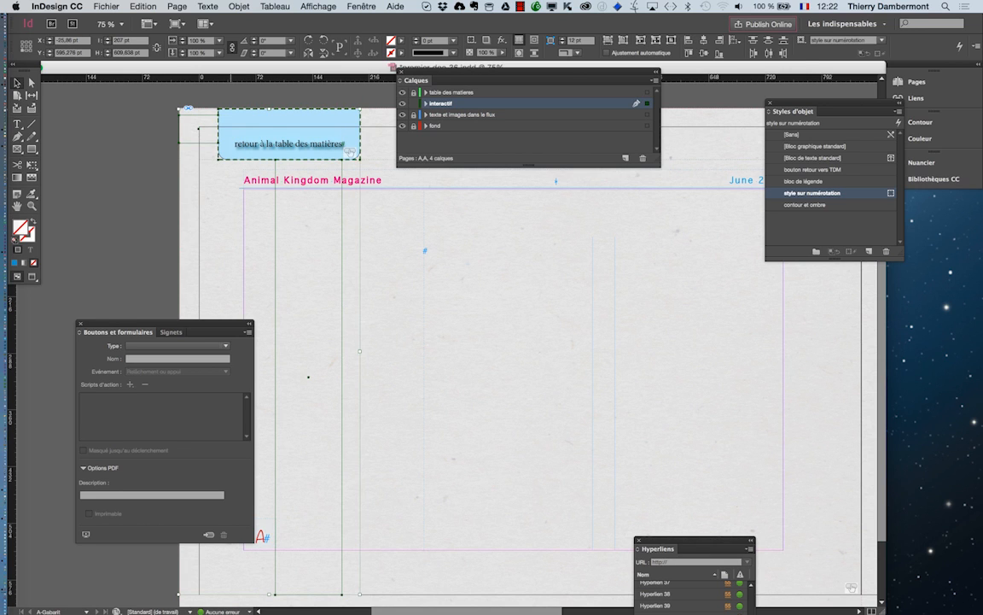
{"action": "key", "text": "super+minus"}
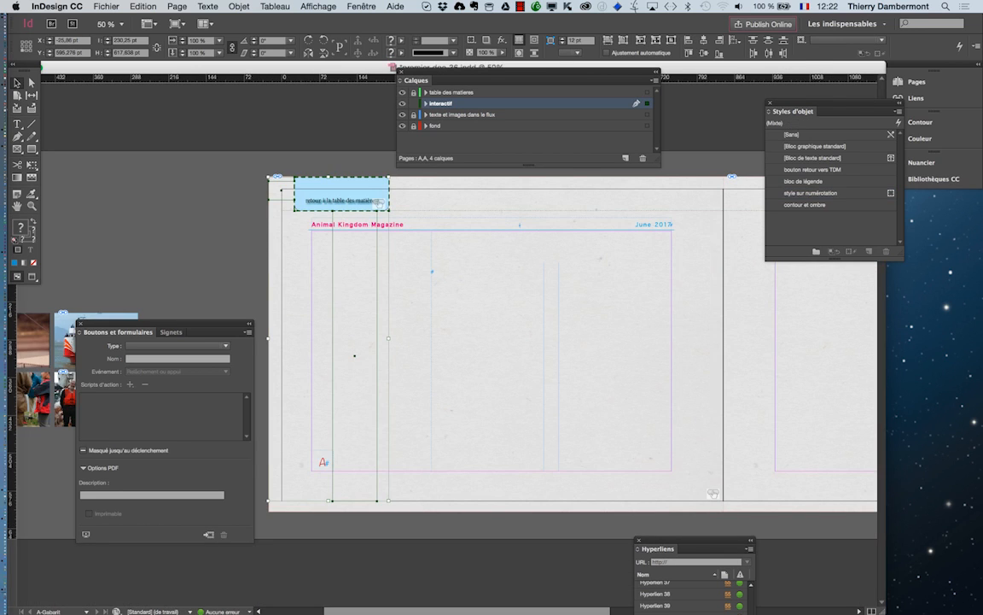
{"action": "left_click_drag", "start_coordinate": [341, 192], "coordinate": [797, 192]}
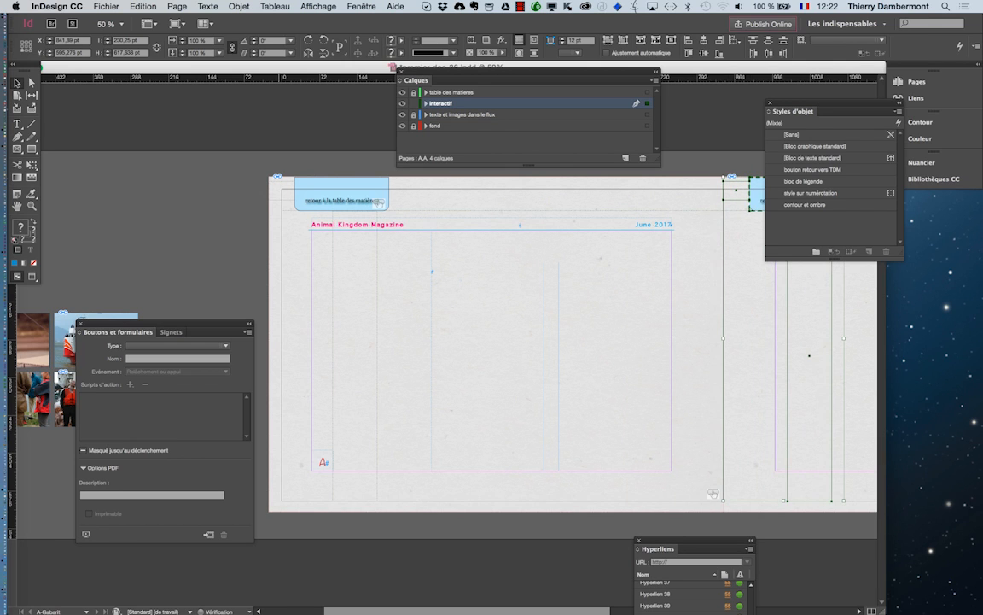
{"action": "key", "text": "super+shift+a"}
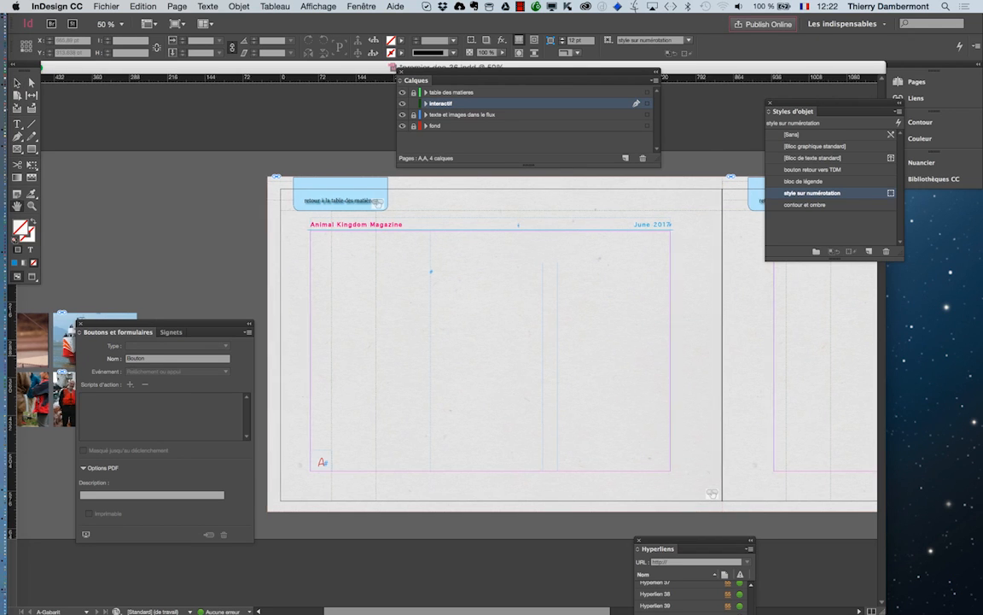
Rename the right page's return button as "retour-vers-TDM pagededroite" and save the document.
{"action": "scroll", "coordinate": [486, 342], "scroll_direction": "right", "scroll_amount": 5}
{"action": "scroll", "coordinate": [487, 342], "scroll_direction": "right", "scroll_amount": 1}
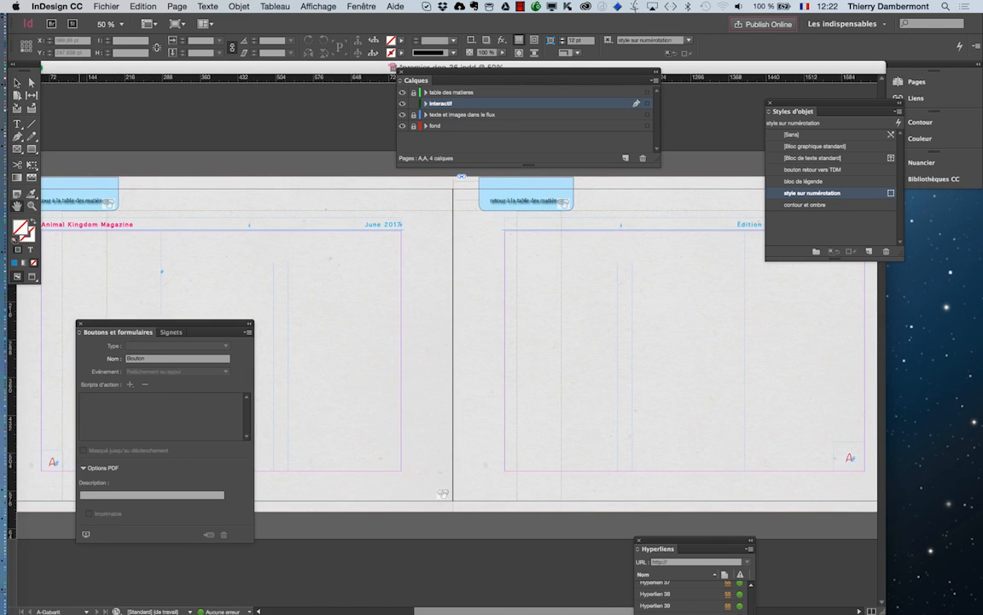
{"action": "left_click", "coordinate": [512, 193]}
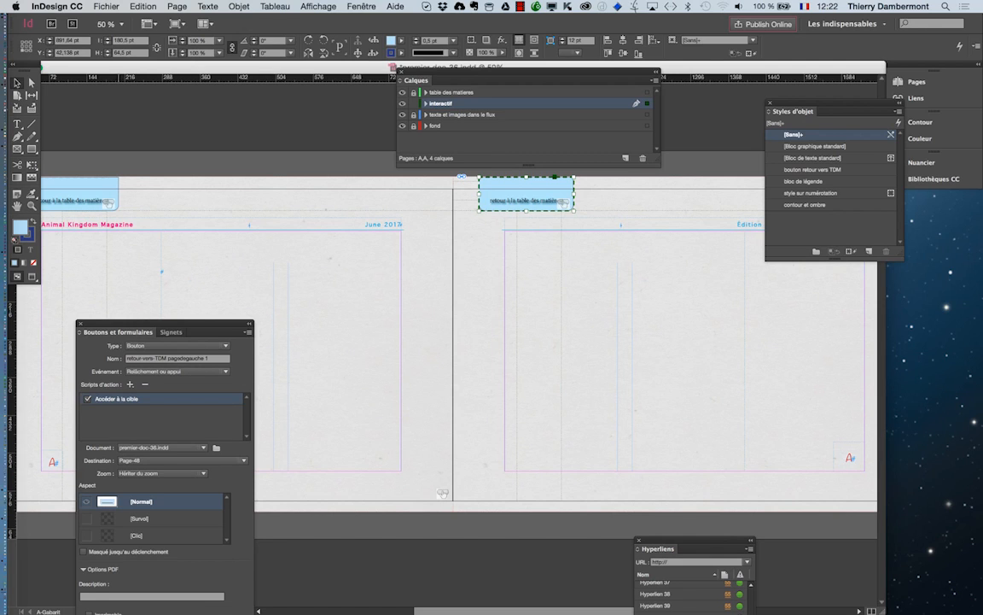
{"action": "left_click", "coordinate": [79, 192], "text": "shift"}
{"action": "left_click", "coordinate": [512, 193], "text": "shift"}
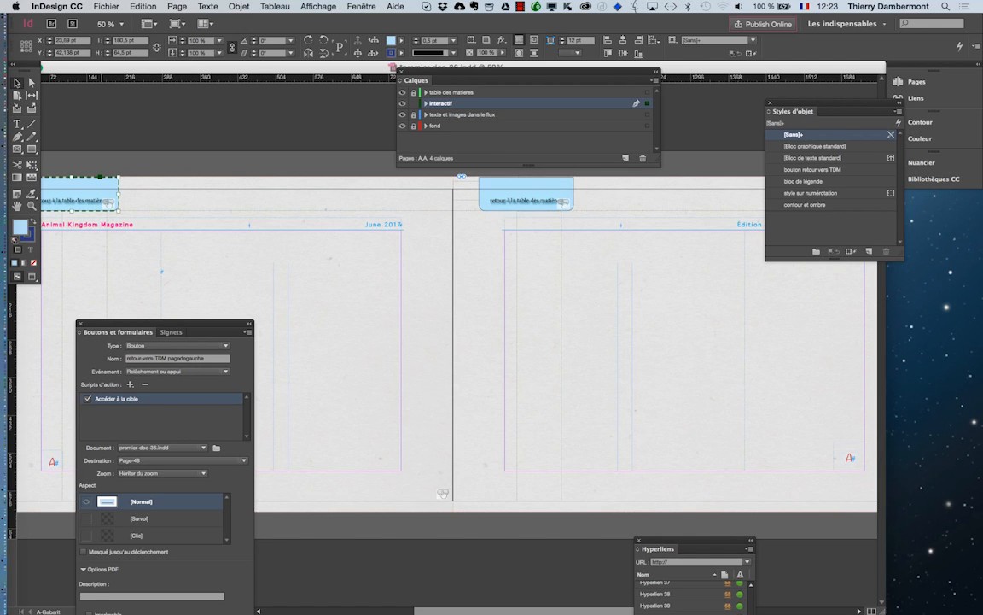
{"action": "left_click", "coordinate": [512, 193]}
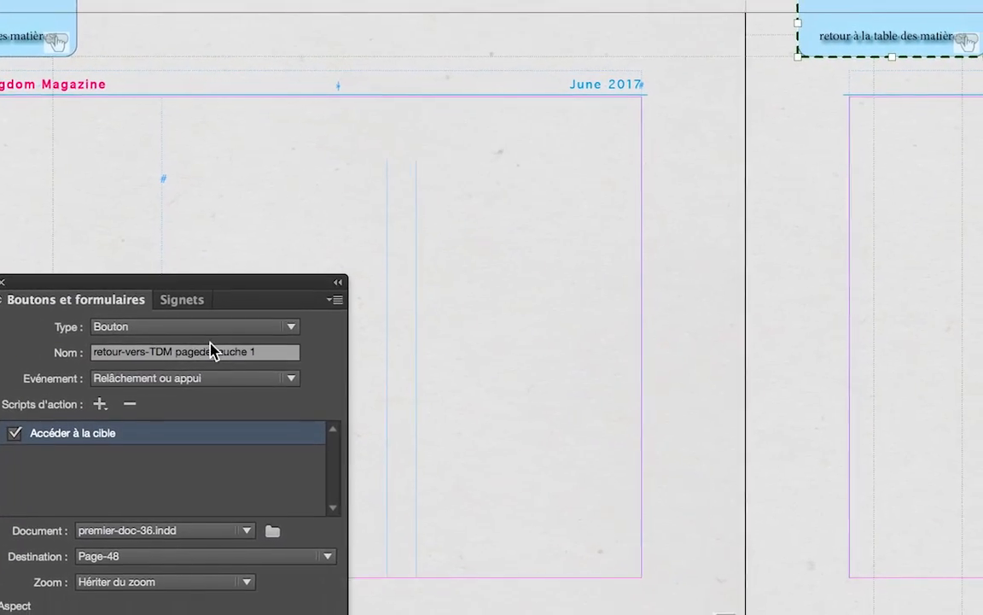
{"action": "left_click", "coordinate": [187, 359]}
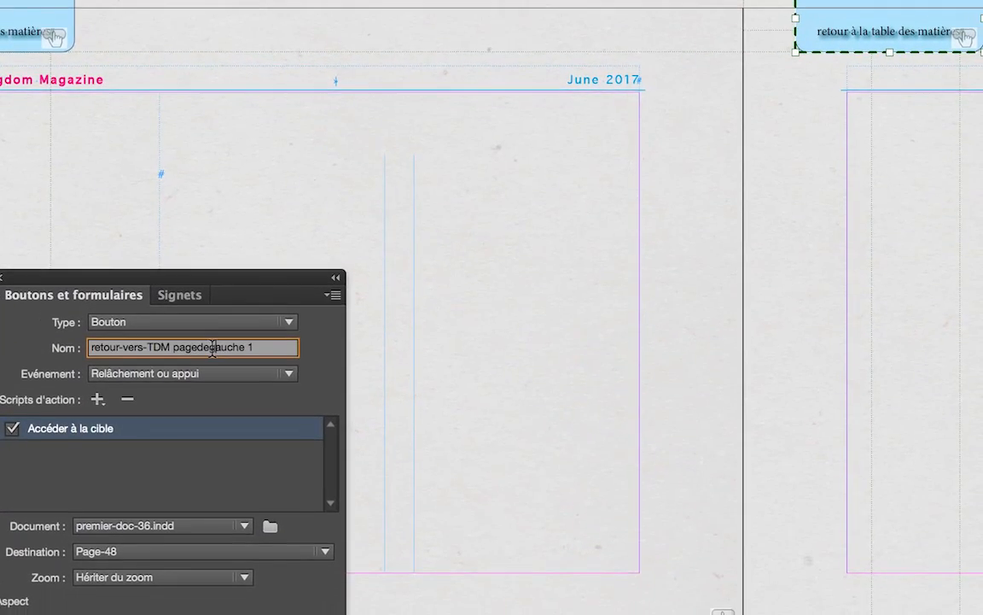
{"action": "left_click_drag", "start_coordinate": [211, 347], "coordinate": [241, 376]}
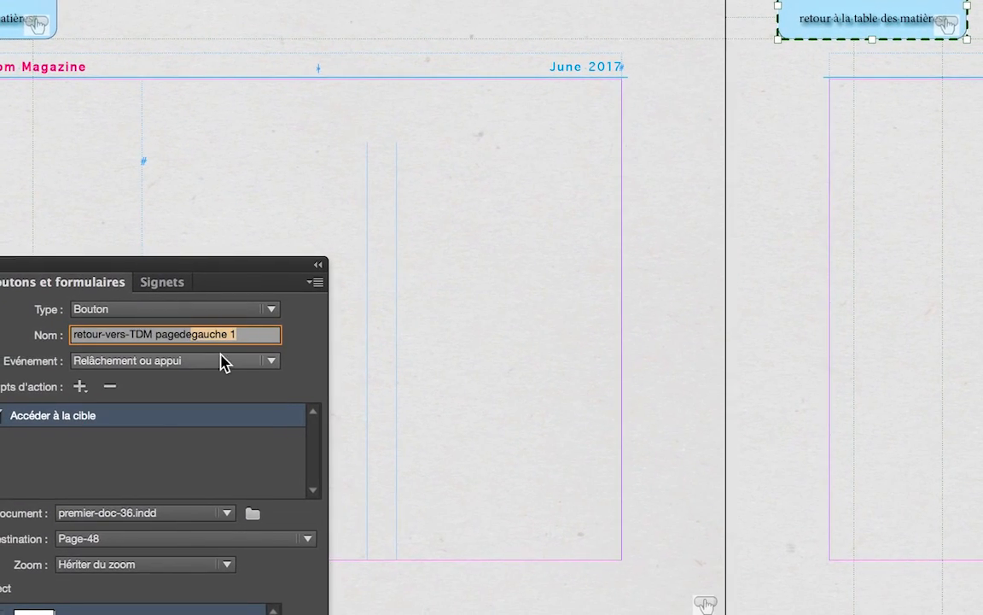
{"action": "type", "text": "droit"}
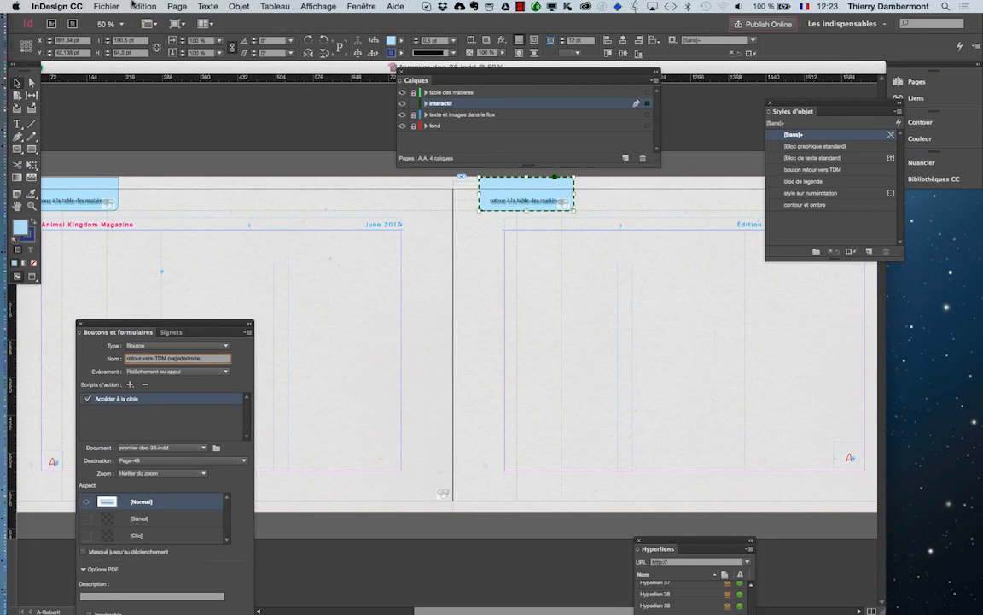
{"action": "left_click", "coordinate": [105, 7]}
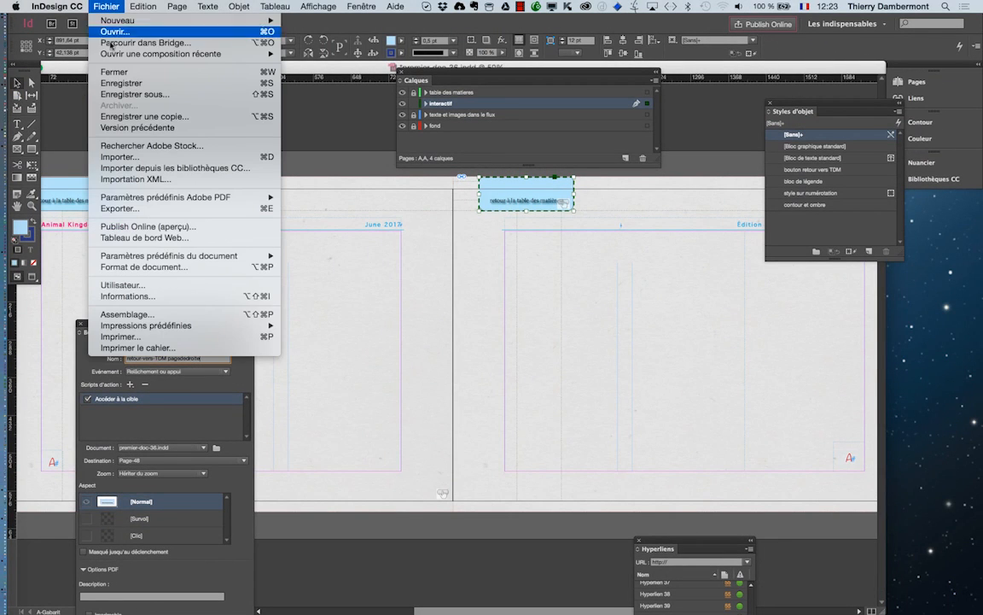
{"action": "left_click", "coordinate": [119, 83]}
{"action": "left_click", "coordinate": [106, 7]}
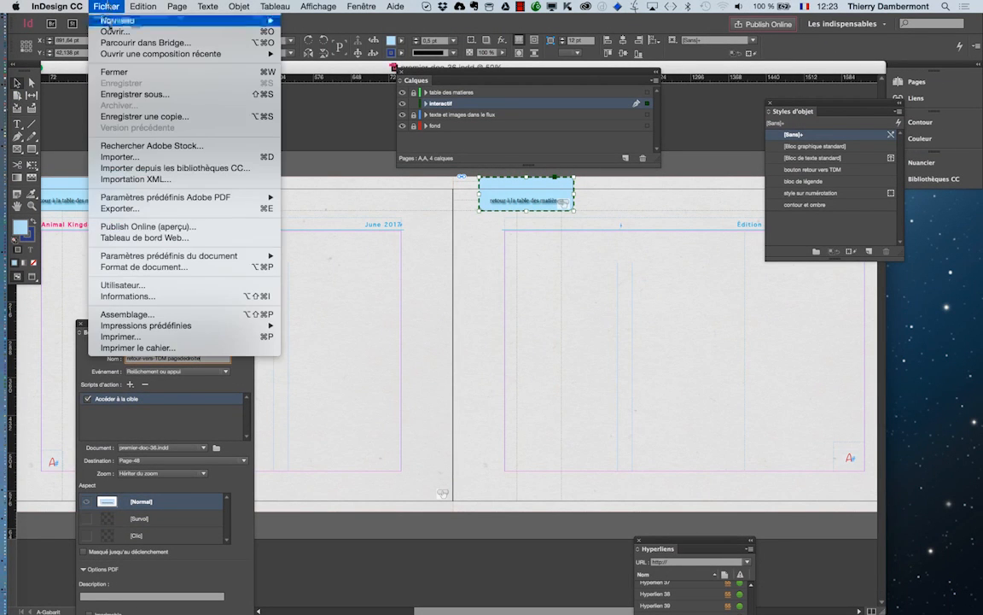
{"action": "left_click", "coordinate": [119, 208]}
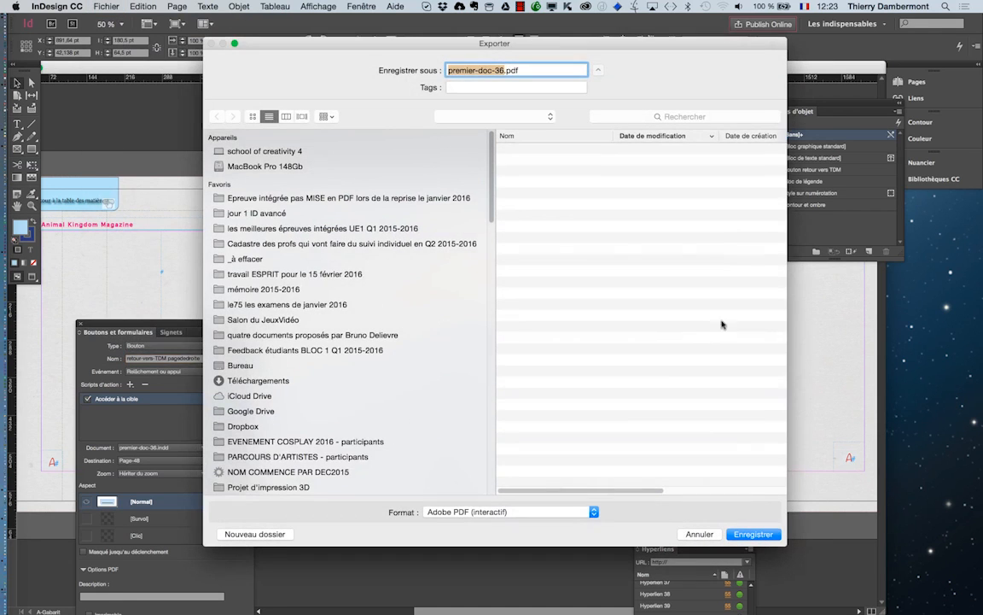
{"action": "left_click", "coordinate": [507, 74]}
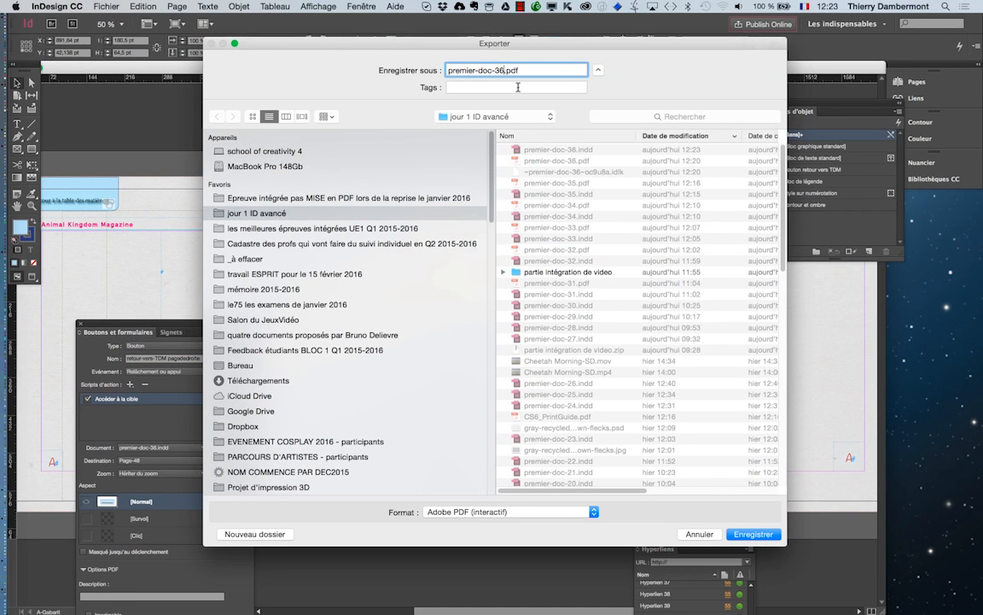
{"action": "key", "text": "BackSpace"}
{"action": "type", "text": "7"}
{"action": "left_click", "coordinate": [756, 535]}
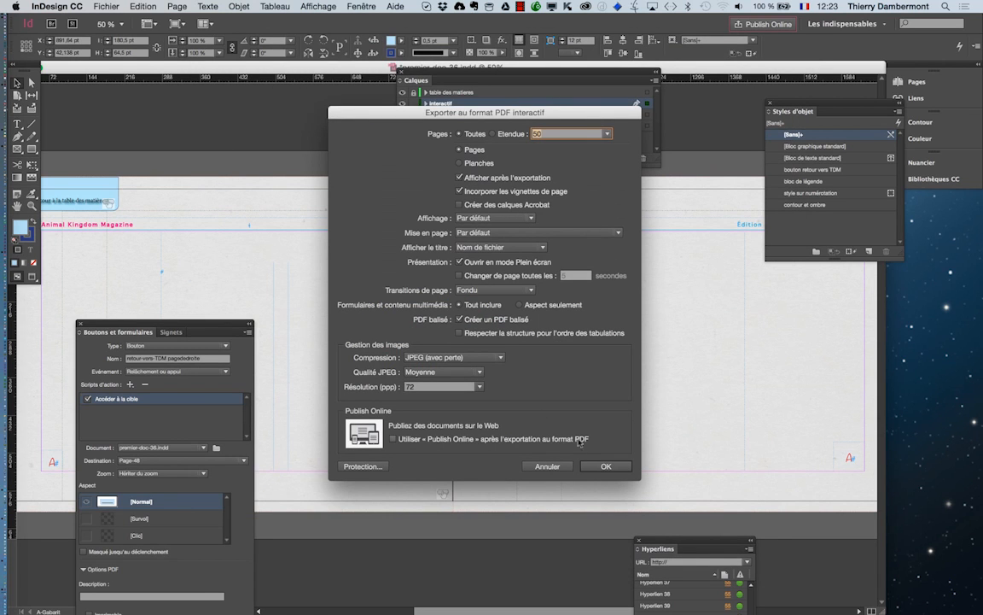
{"action": "left_click", "coordinate": [534, 466]}
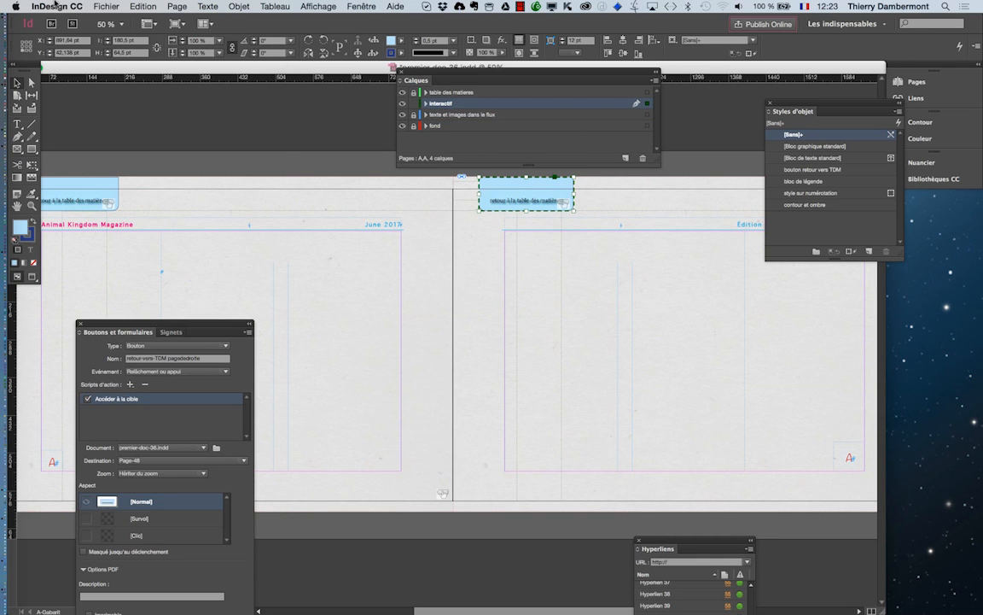
Save the document as a new version named premier-doc-37.indd.
{"action": "left_click", "coordinate": [94, 6]}
{"action": "left_click", "coordinate": [128, 92]}
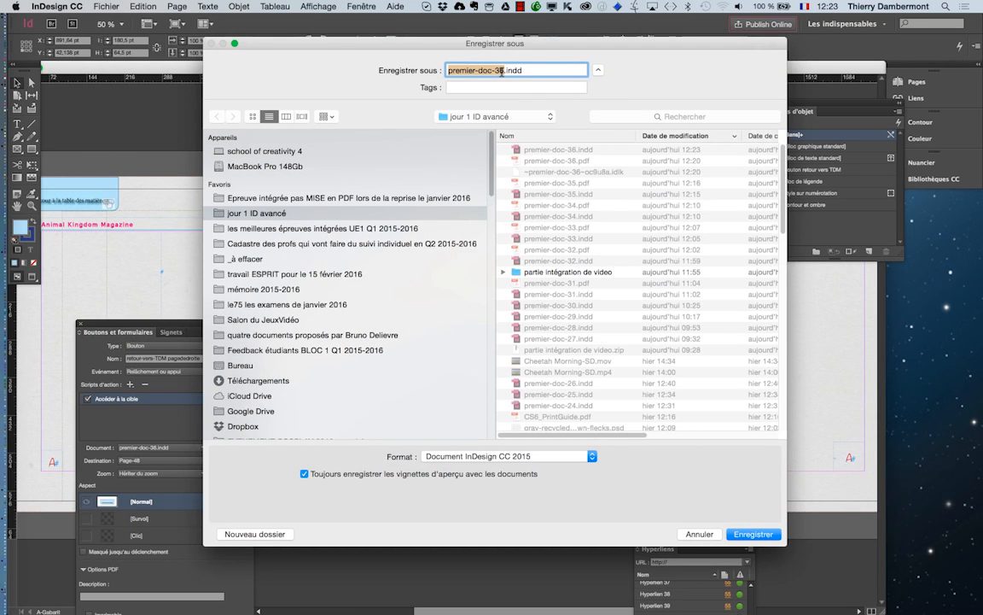
{"action": "left_click", "coordinate": [506, 71]}
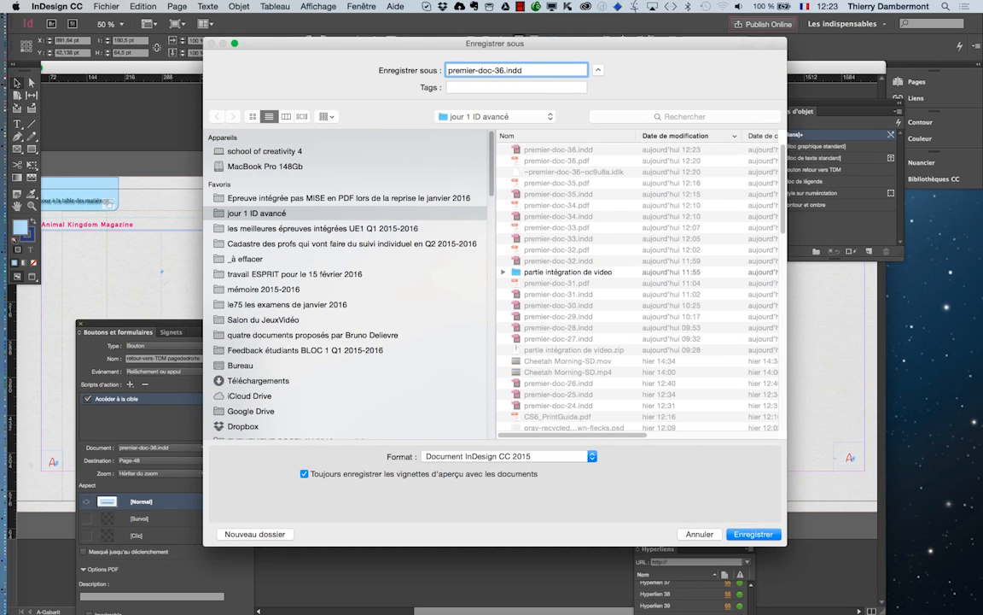
{"action": "key", "text": "BackSpace"}
{"action": "type", "text": "7"}
{"action": "key", "text": "Return"}
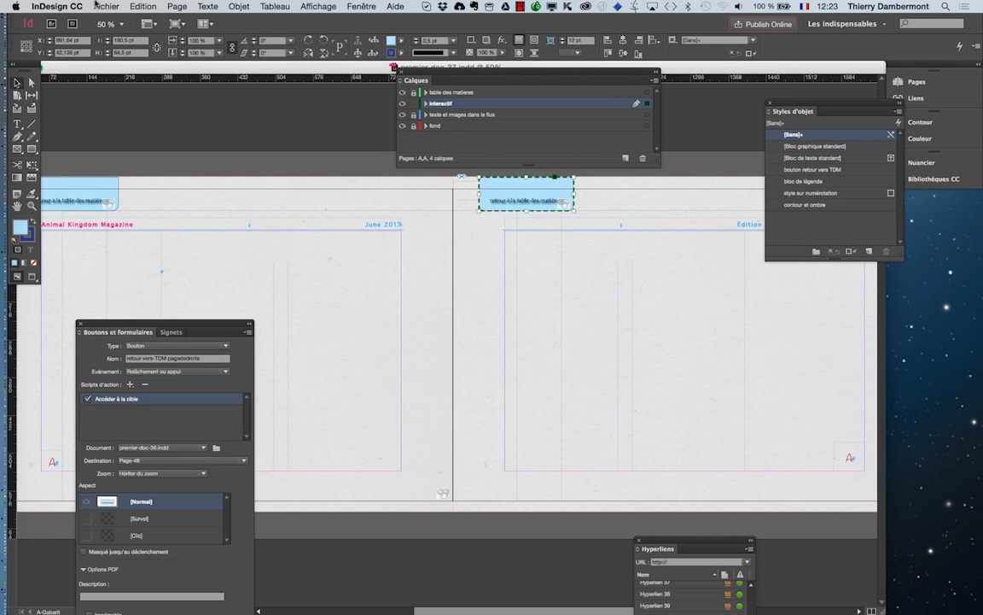
Export the document as the interactive PDF premier-doc-37.pdf with the existing export settings.
{"action": "left_click", "coordinate": [101, 6]}
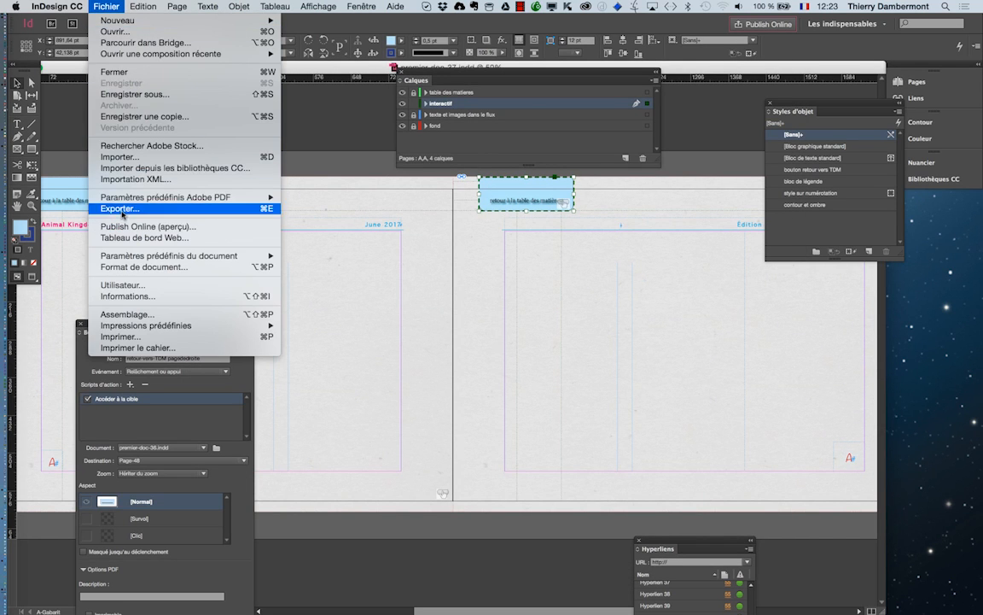
{"action": "left_click", "coordinate": [122, 212]}
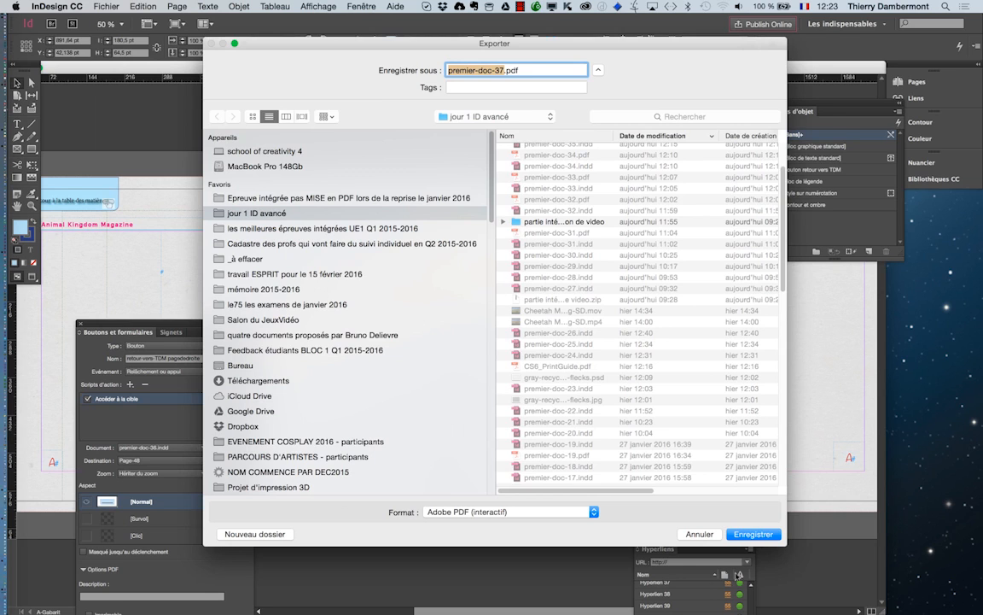
{"action": "key", "text": "Return"}
{"action": "key", "text": "Return"}
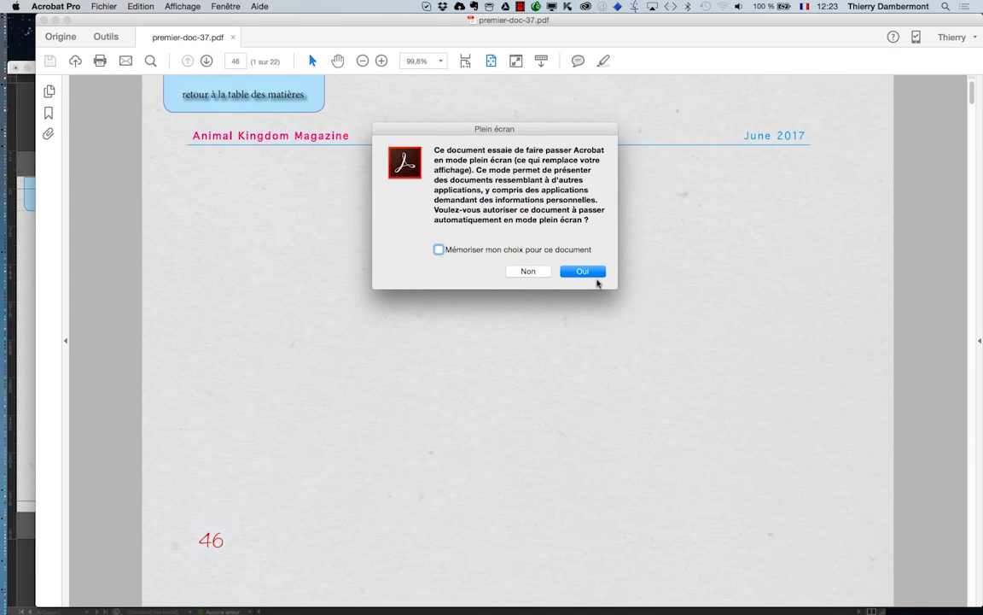
Test page 46's return-to-contents button in the full-screen PDF in Acrobat, and switch back to InDesign.
{"action": "left_click", "coordinate": [587, 271]}
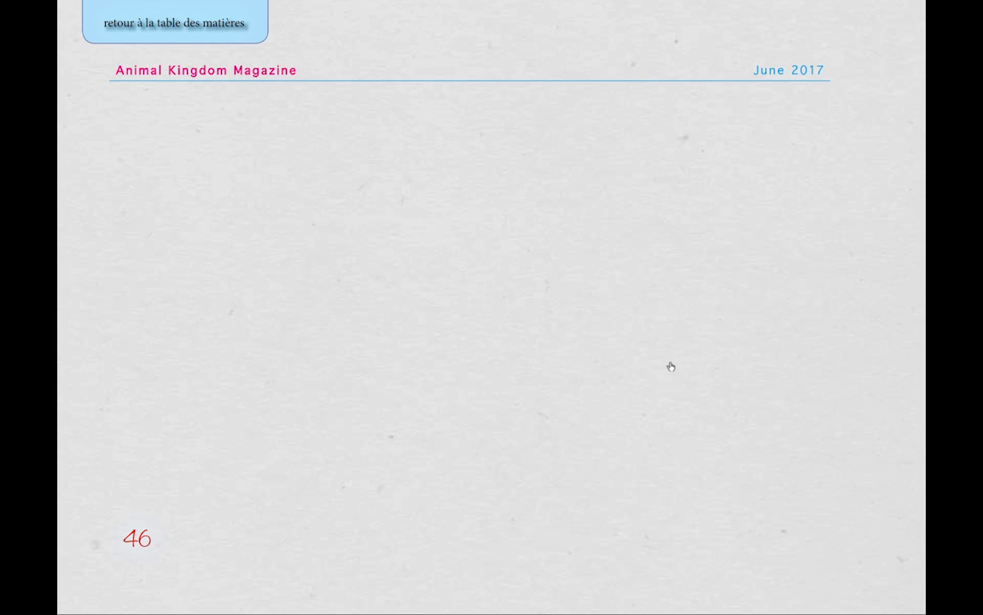
{"action": "left_click", "coordinate": [159, 24]}
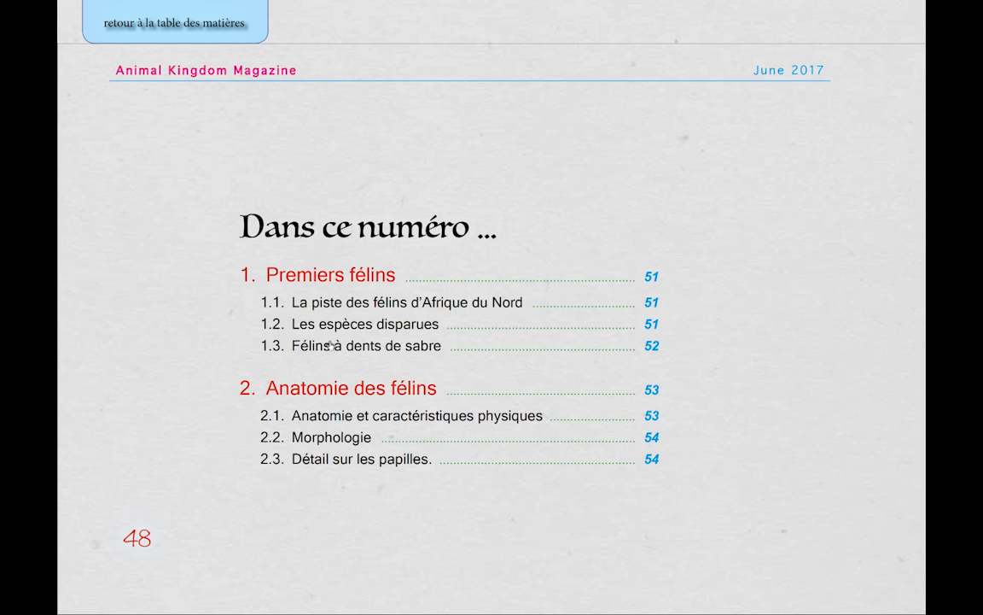
{"action": "key", "text": "super+Tab"}
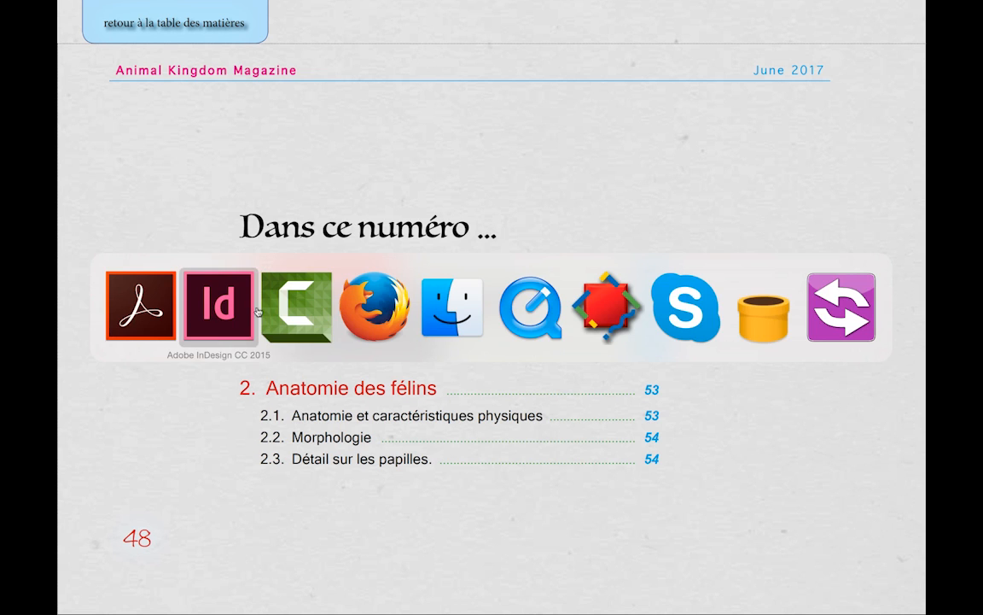
{"action": "left_click", "coordinate": [228, 306]}
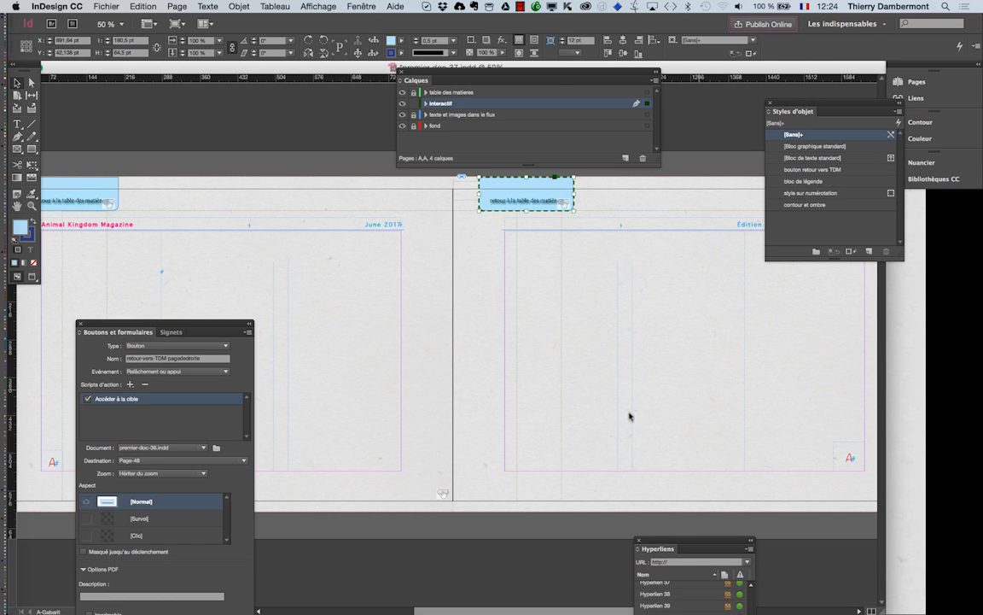
Go to spread 48-49, unlock the "table des matieres" layer and select the contents text frame on page 48.
{"action": "left_click", "coordinate": [915, 82]}
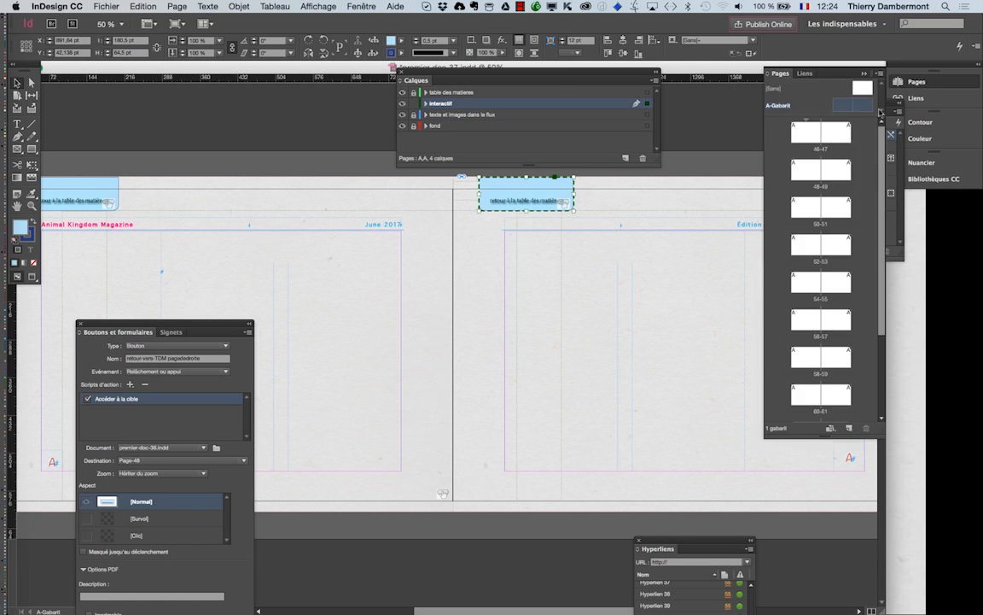
{"action": "double_click", "coordinate": [815, 180]}
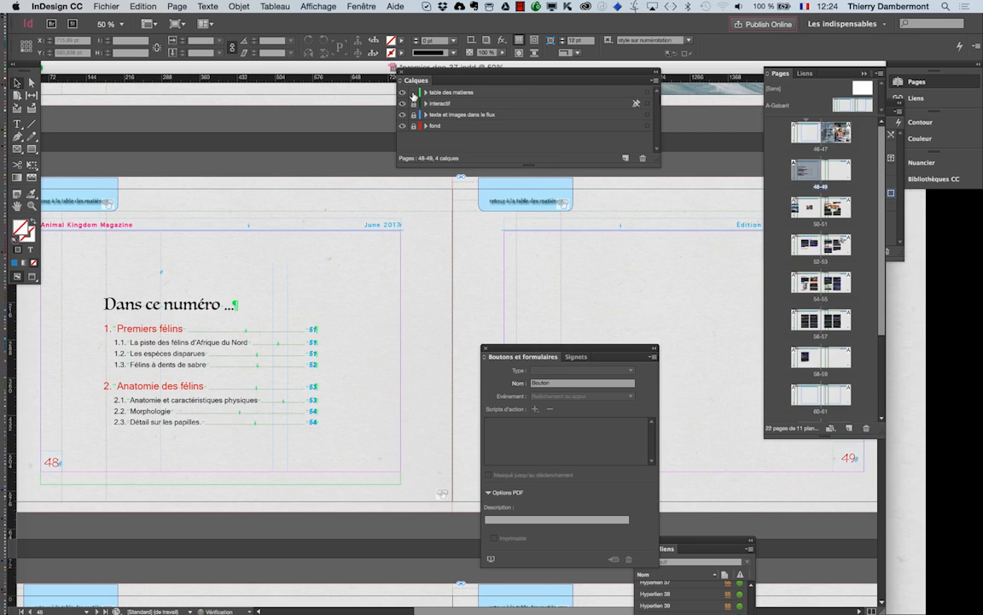
{"action": "left_click", "coordinate": [227, 337]}
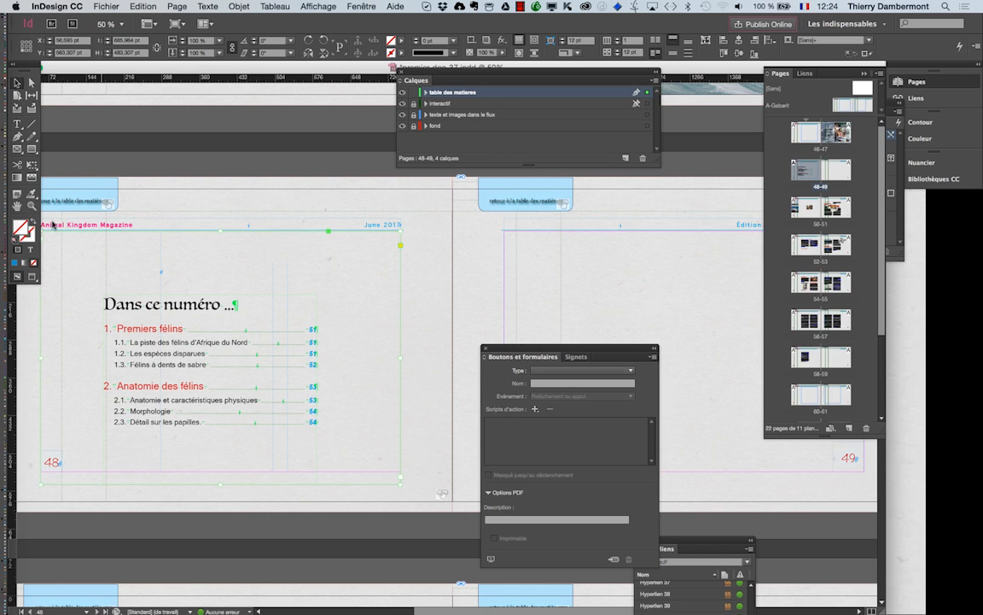
{"action": "left_click", "coordinate": [15, 187]}
{"action": "left_click_drag", "start_coordinate": [257, 253], "coordinate": [406, 239]}
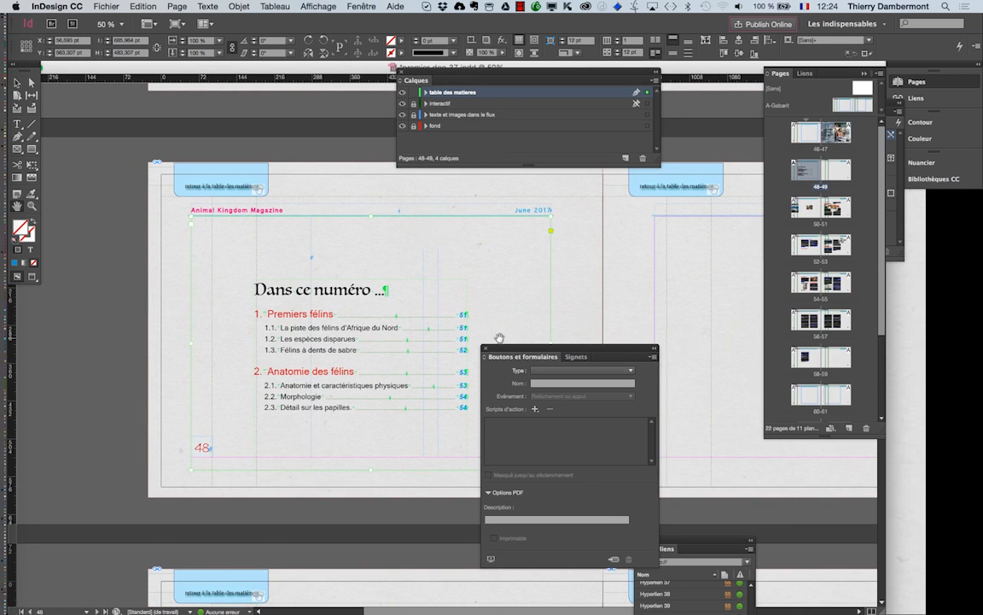
{"action": "left_click_drag", "start_coordinate": [505, 349], "coordinate": [675, 379]}
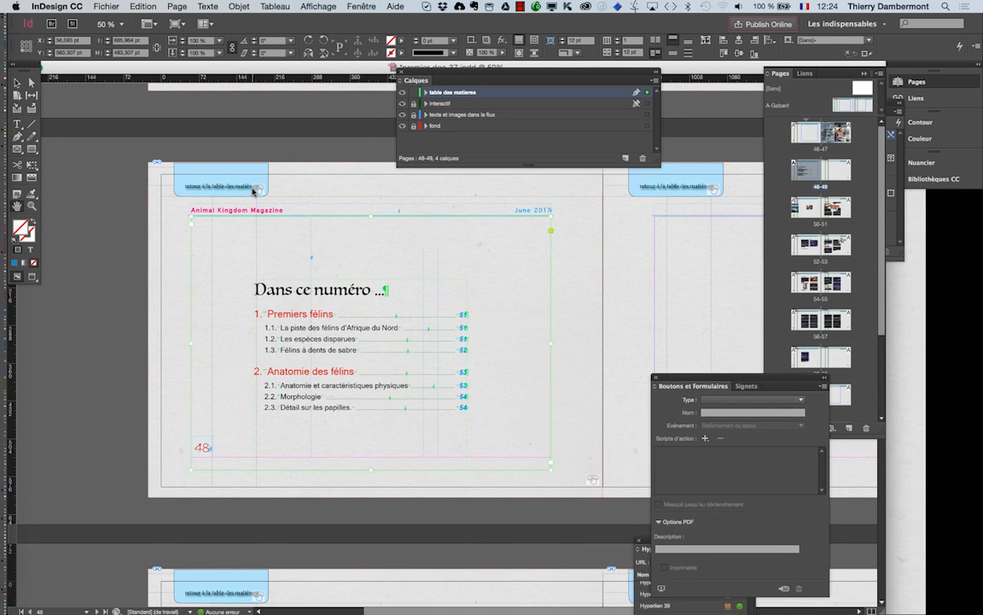
Unlock the "interactif" layer and delete the large blank page button covering the contents on page 48.
{"action": "left_click", "coordinate": [413, 103]}
{"action": "left_click", "coordinate": [153, 234]}
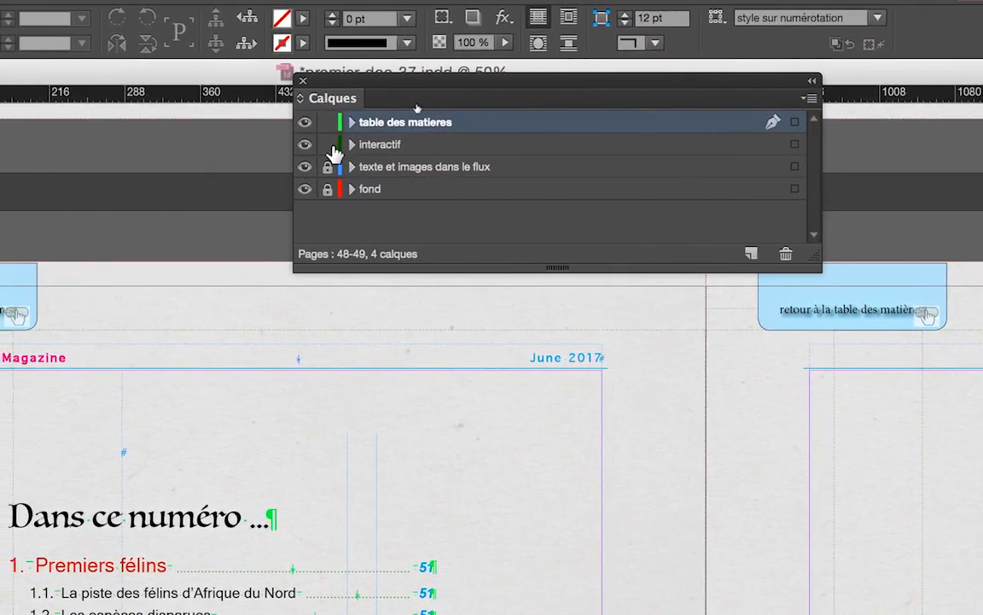
{"action": "left_click", "coordinate": [338, 145]}
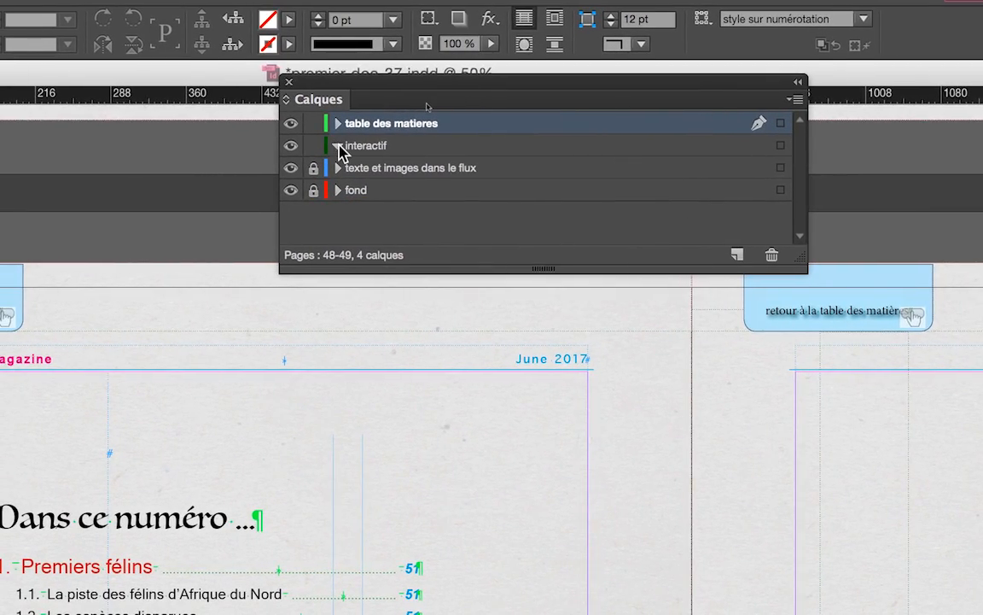
{"action": "left_click", "coordinate": [338, 145]}
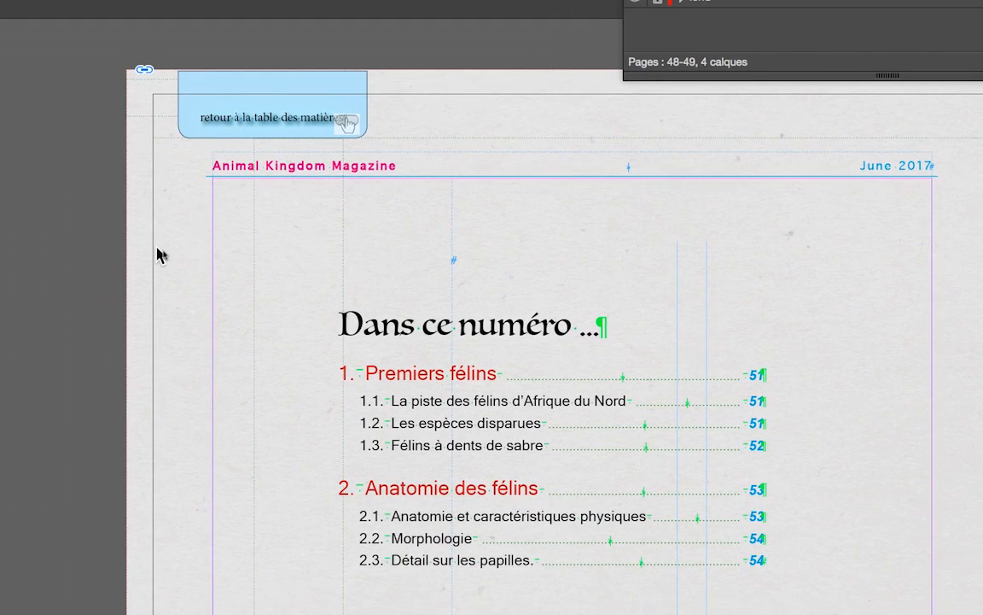
{"action": "left_click", "coordinate": [157, 254]}
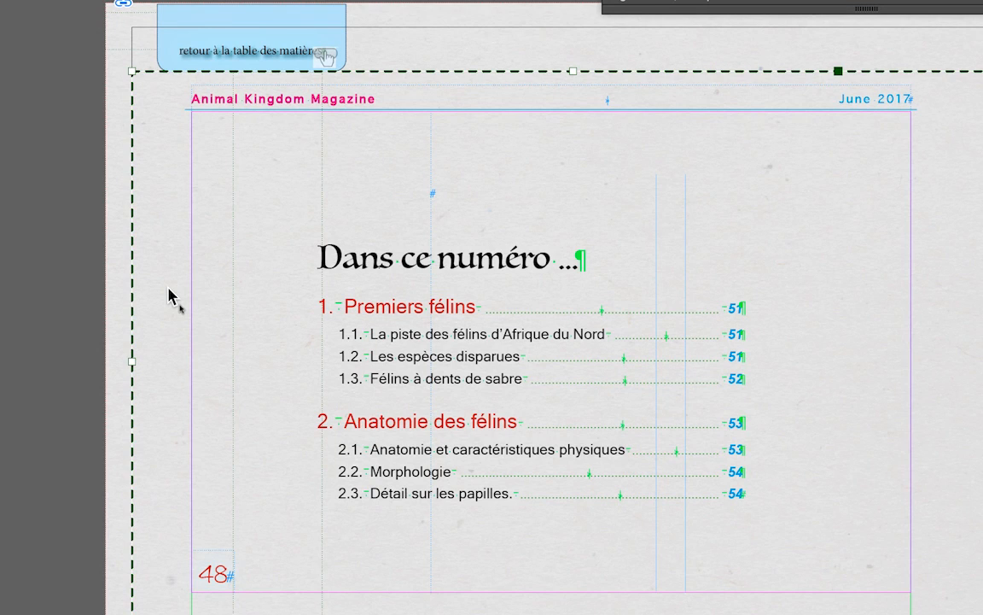
{"action": "left_click", "coordinate": [169, 297]}
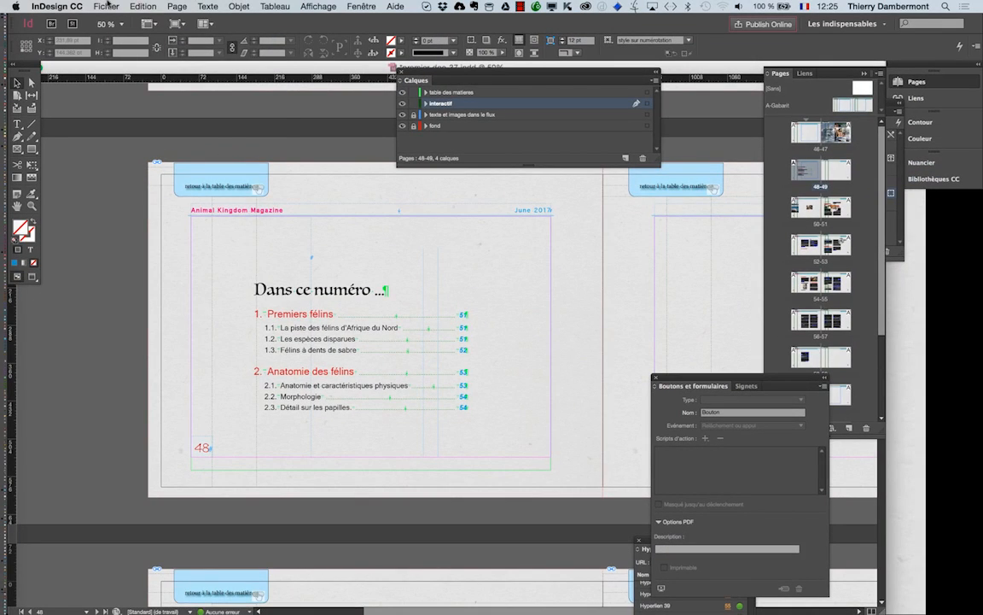
Save the document as a new version named premier-doc-38.indd.
{"action": "left_click", "coordinate": [106, 6]}
{"action": "left_click", "coordinate": [162, 96]}
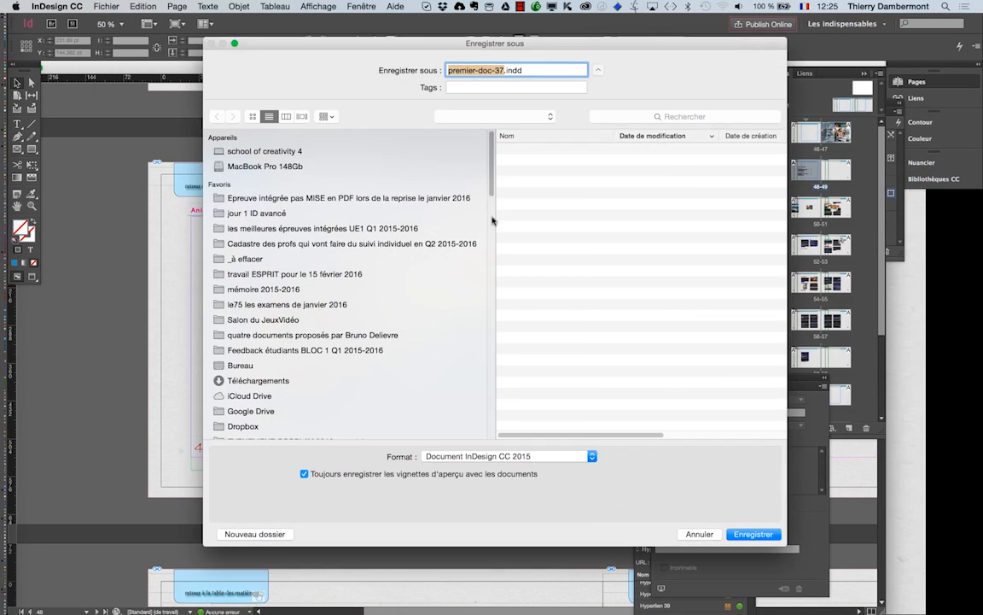
{"action": "left_click", "coordinate": [502, 74]}
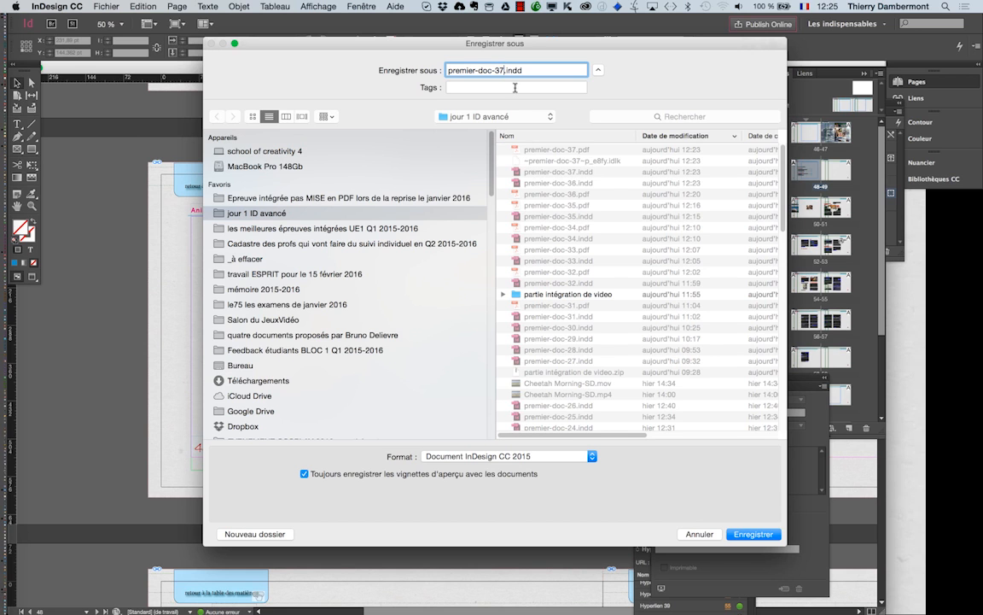
{"action": "key", "text": "BackSpace"}
{"action": "type", "text": "8"}
{"action": "key", "text": "Return"}
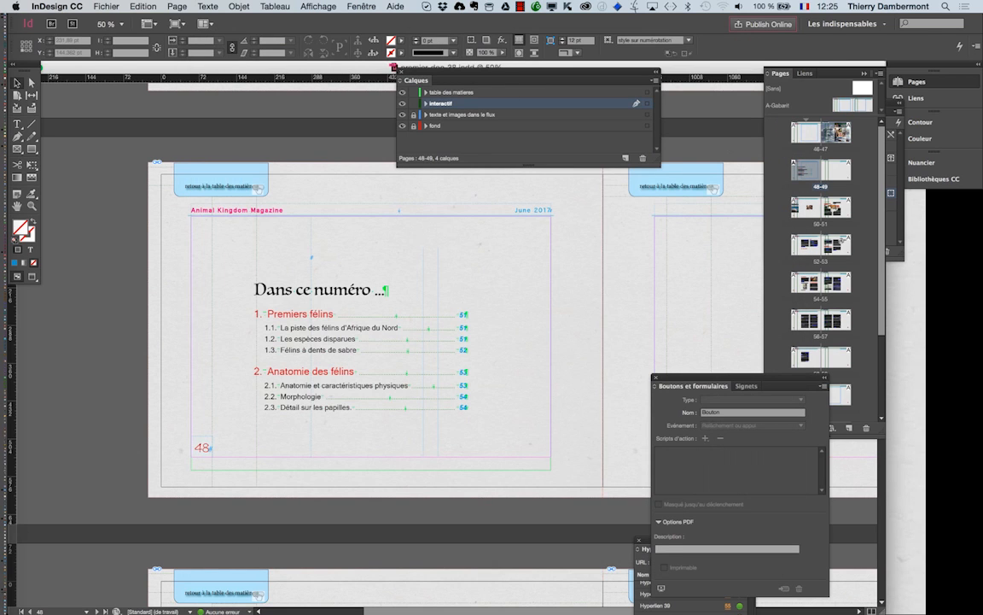
Export the document as the interactive PDF premier-doc-38.pdf with the existing export settings.
{"action": "left_click", "coordinate": [106, 6]}
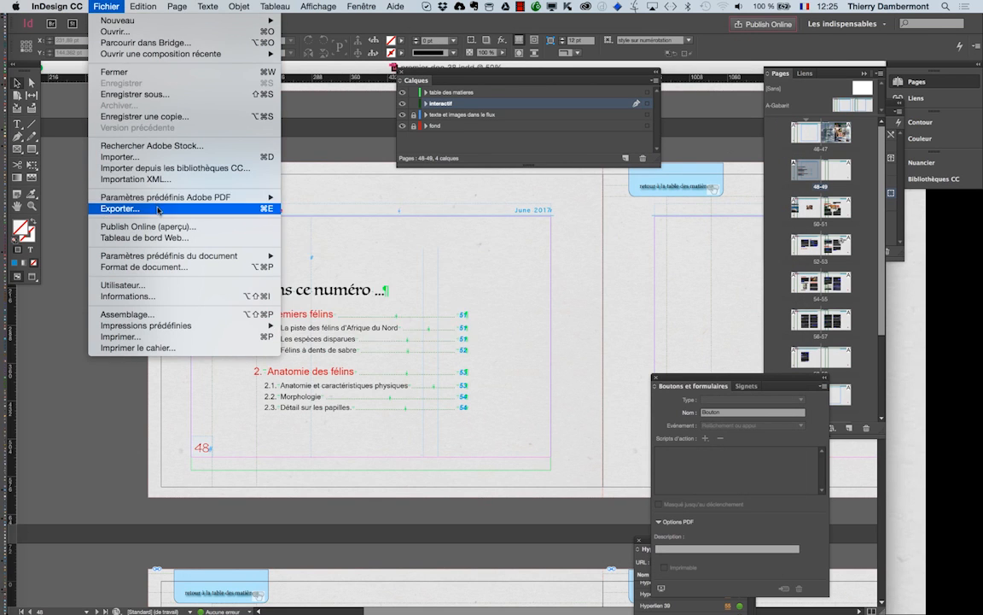
{"action": "left_click", "coordinate": [128, 209]}
{"action": "key", "text": "Return"}
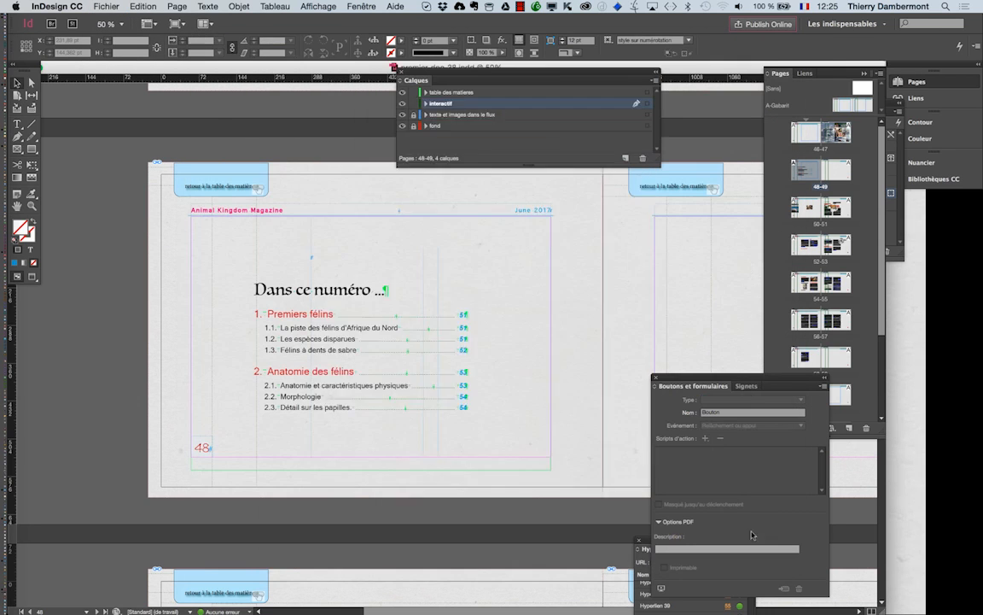
{"action": "left_click", "coordinate": [606, 465]}
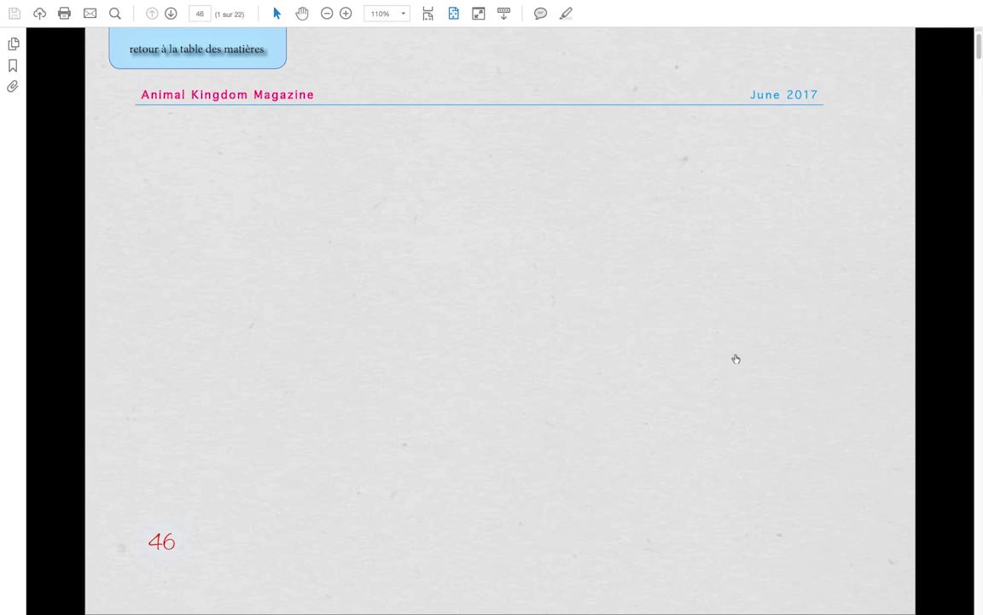
Switch to the Finder, open premier-doc-38.pdf from the "jour 1 ID avancé" folder in Acrobat and allow its full-screen mode.
{"action": "left_click", "coordinate": [221, 53]}
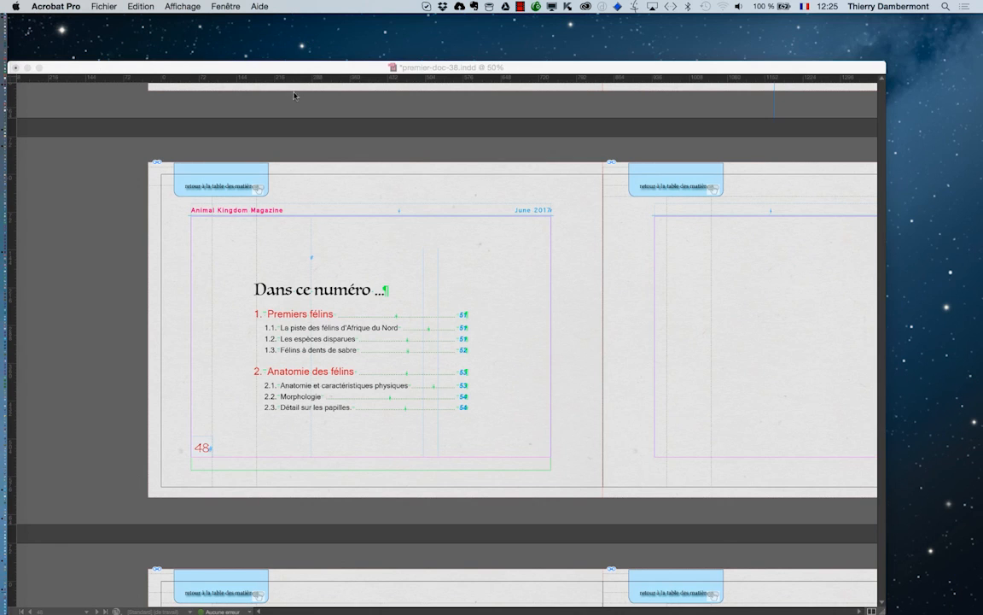
{"action": "left_click", "coordinate": [271, 69]}
{"action": "key", "text": "super+Tab"}
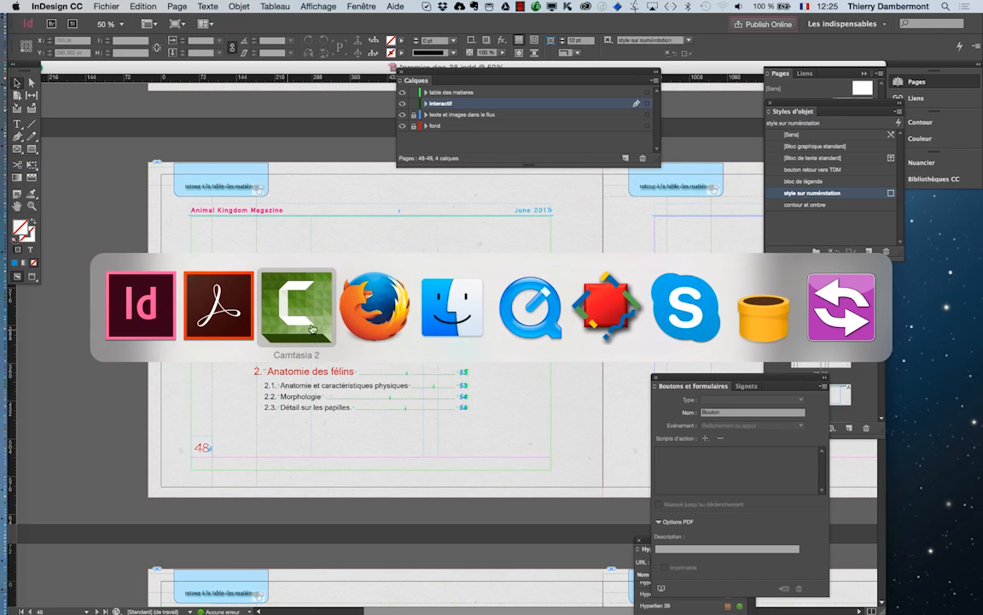
{"action": "left_click", "coordinate": [457, 299]}
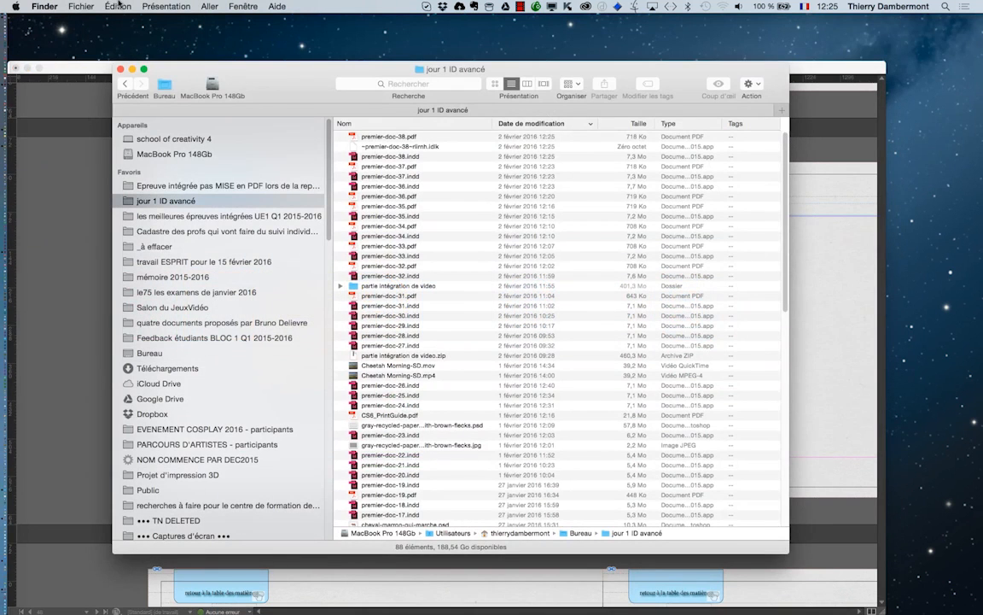
{"action": "double_click", "coordinate": [392, 139]}
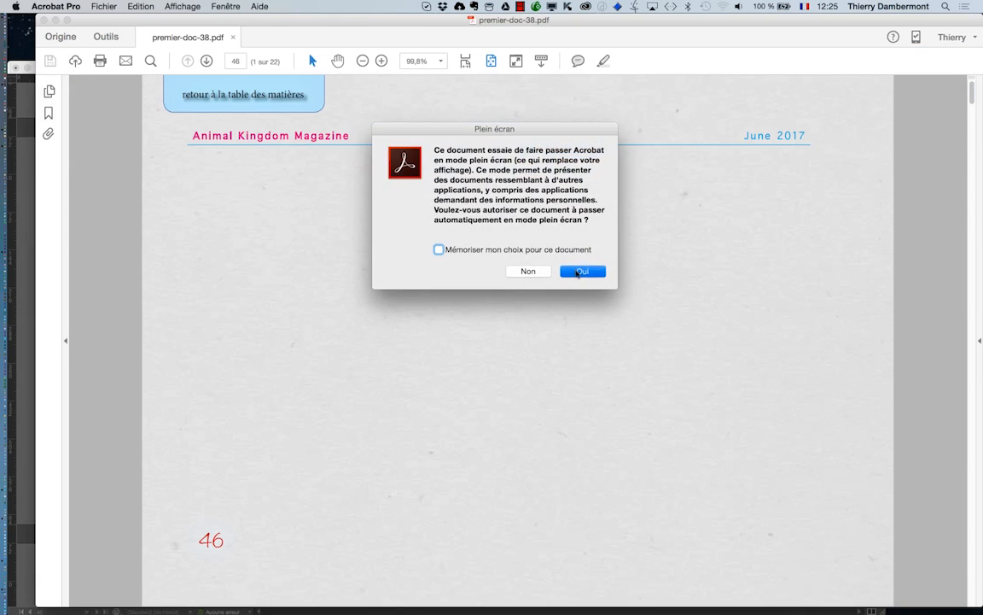
{"action": "left_click", "coordinate": [526, 273]}
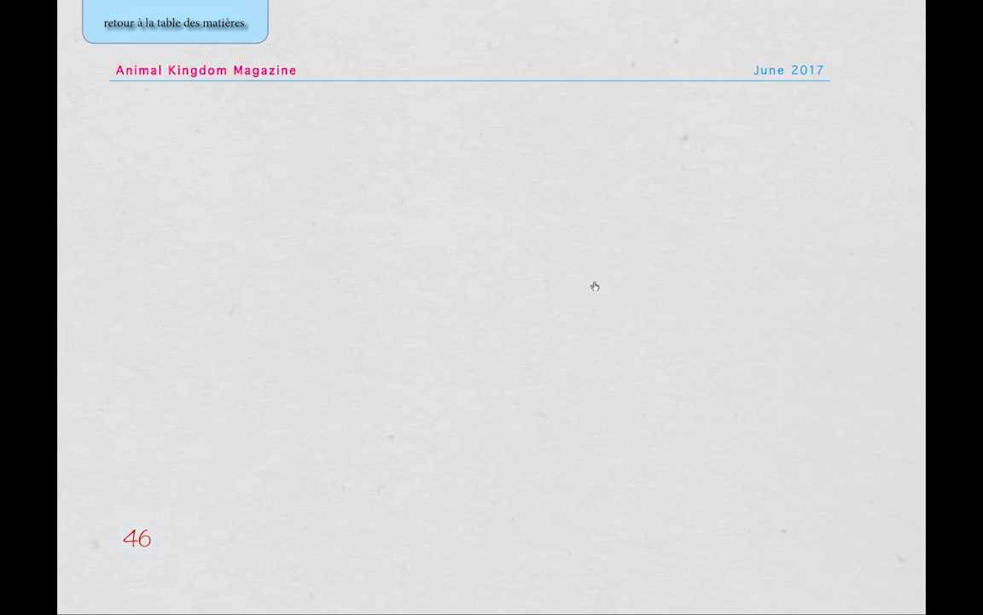
Test the contents links for entries 1.1, 2.2 and 1, returning to the contents with the button on pages 46, 51 and 54.
{"action": "left_click", "coordinate": [185, 23]}
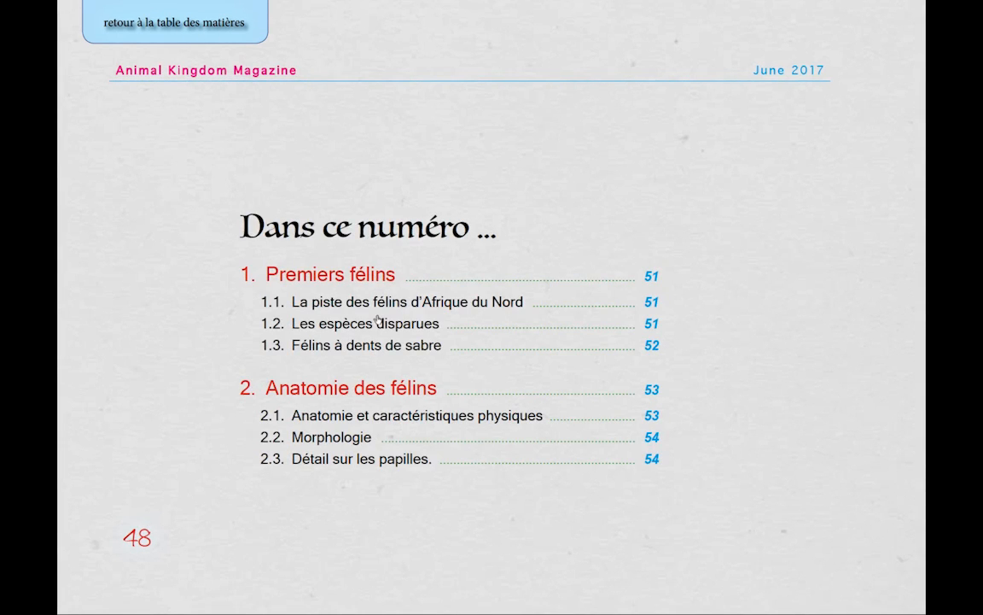
{"action": "left_click", "coordinate": [376, 306]}
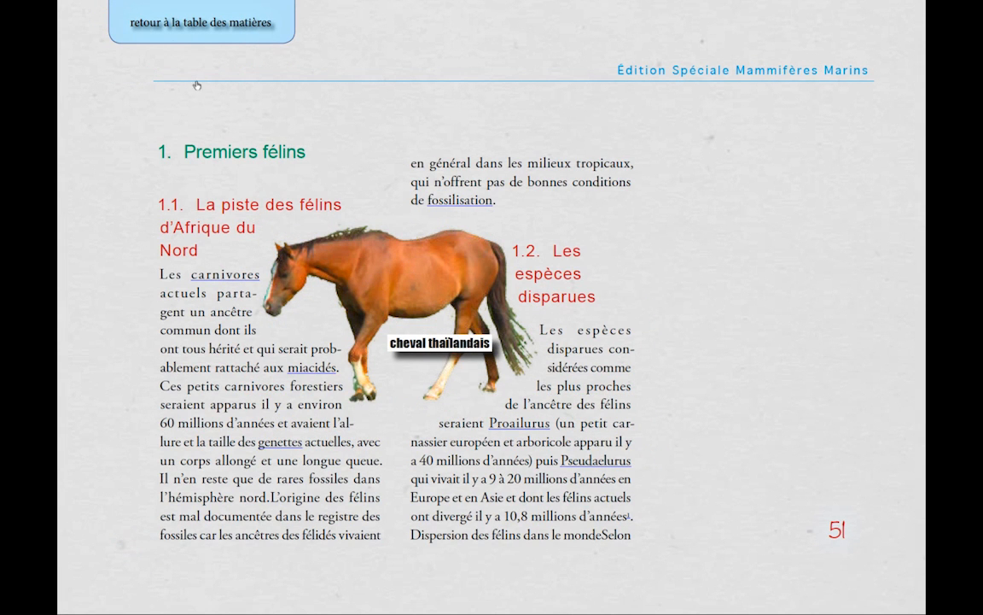
{"action": "left_click", "coordinate": [178, 25]}
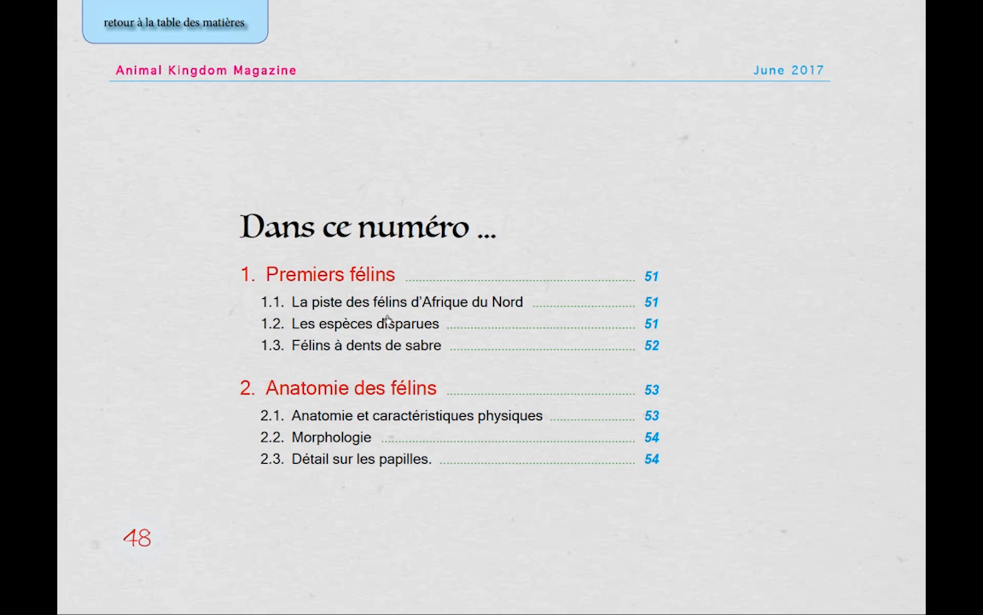
{"action": "left_click", "coordinate": [342, 440]}
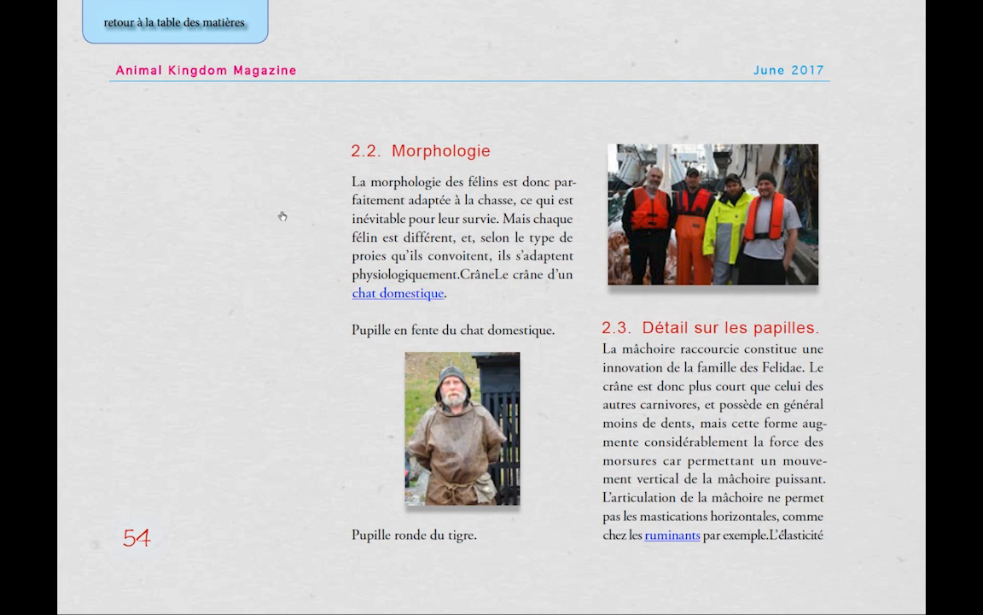
{"action": "left_click", "coordinate": [173, 25]}
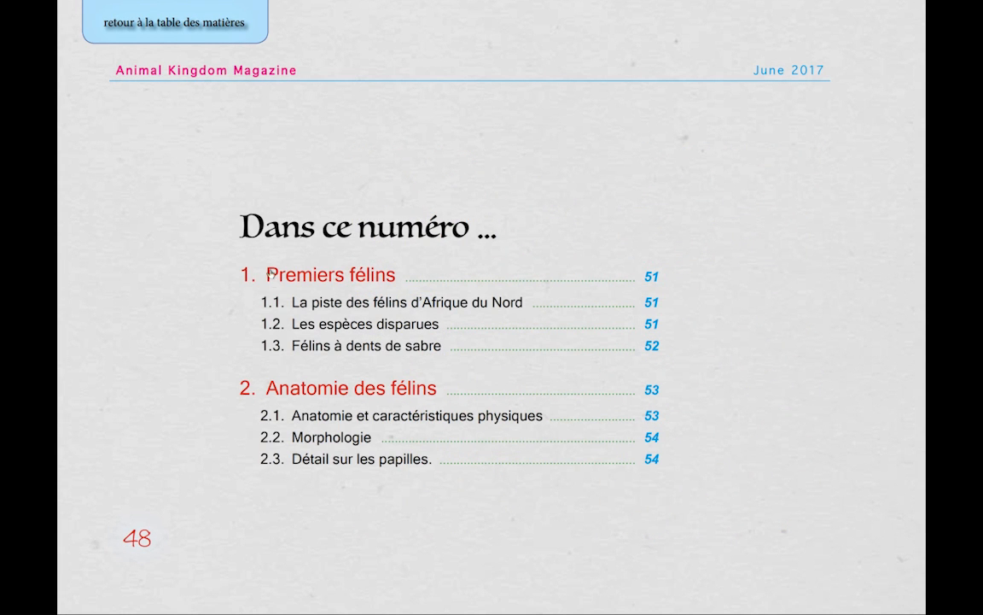
{"action": "left_click", "coordinate": [291, 274]}
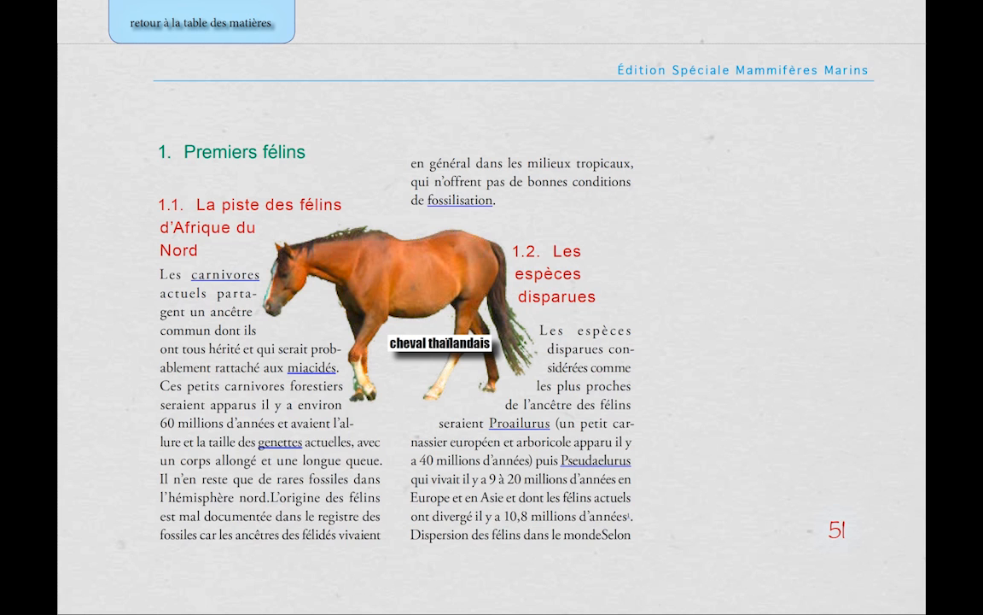
Leave the full-screen PDF for InDesign and open the A-Gabarit master spread with the pages list uncovered.
{"action": "key", "text": "Escape"}
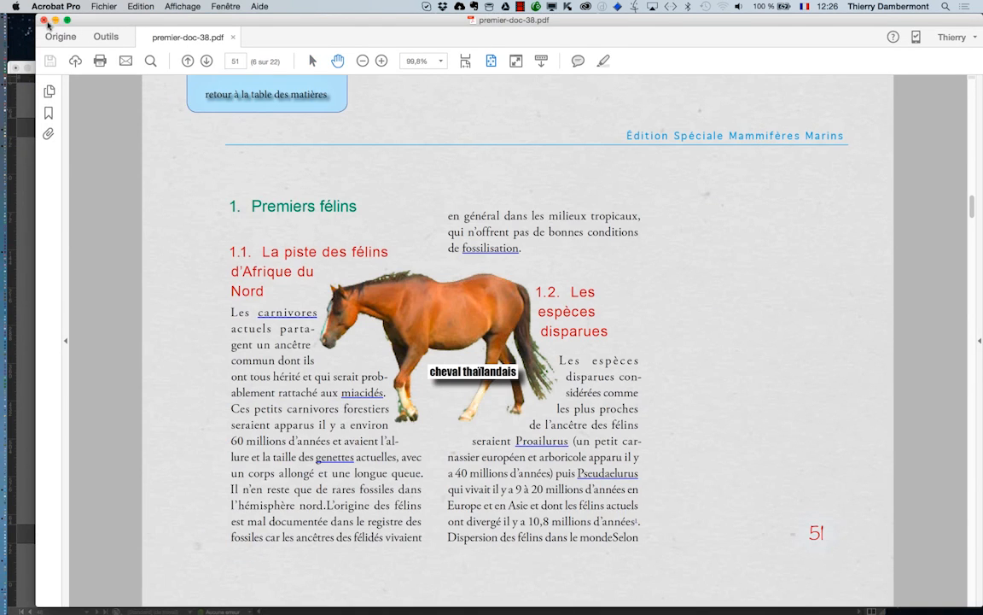
{"action": "left_click", "coordinate": [55, 19]}
{"action": "left_click", "coordinate": [89, 66]}
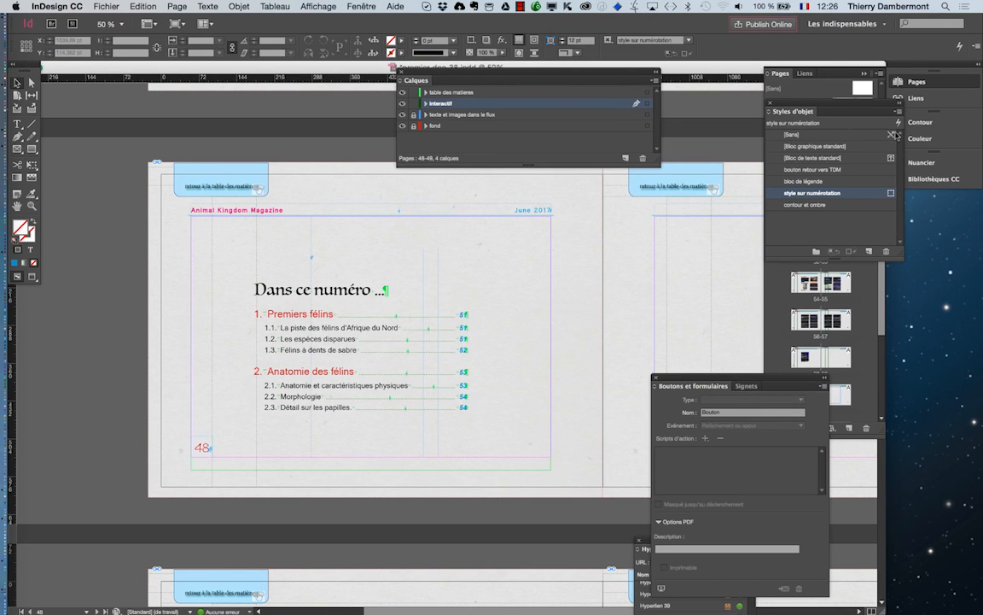
{"action": "left_click_drag", "start_coordinate": [795, 107], "coordinate": [910, 237]}
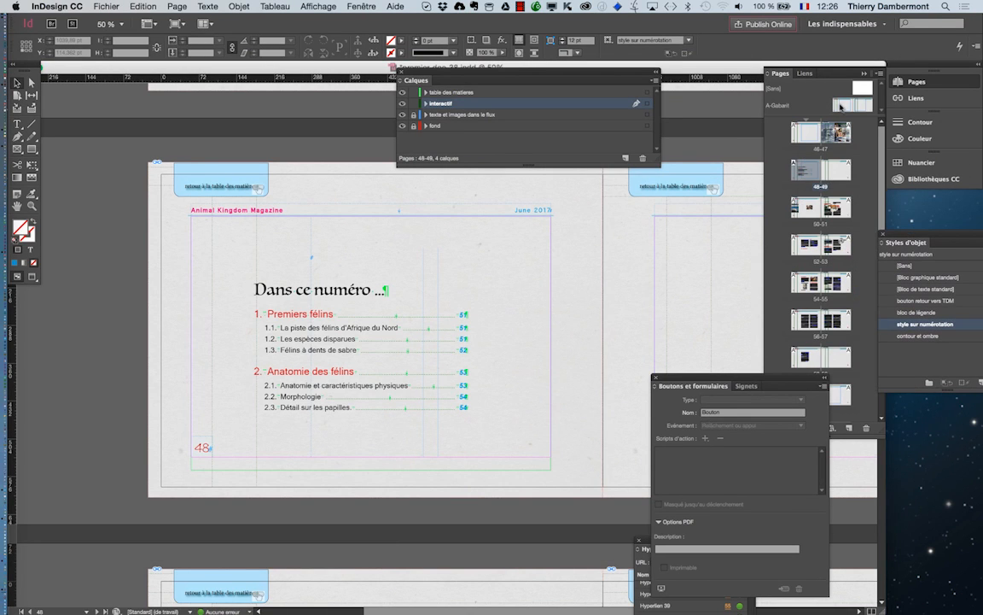
{"action": "double_click", "coordinate": [841, 106]}
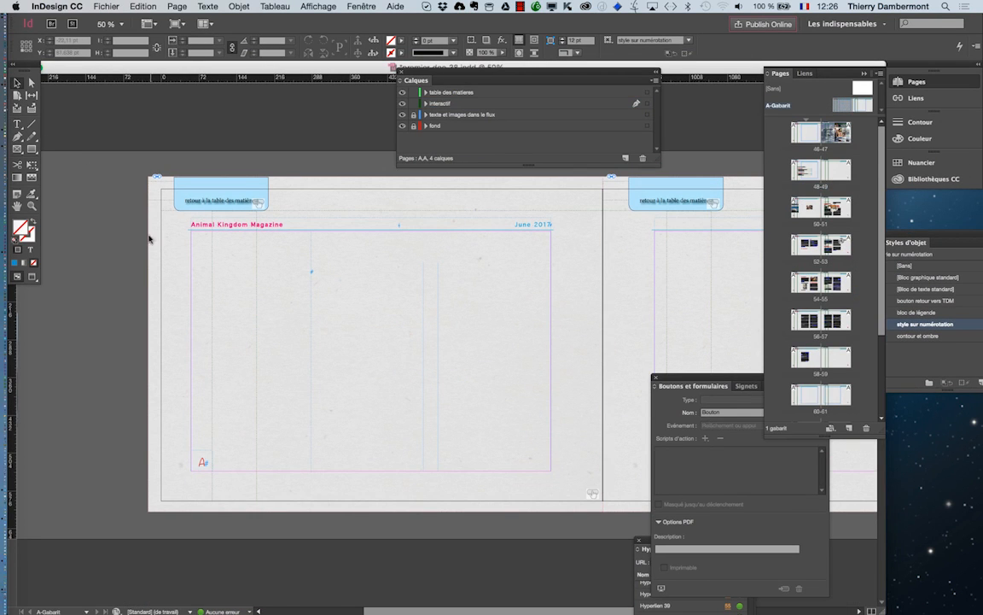
Select the left master page's blank button and align its top edge with the return button's bottom edge, about 553 pt high.
{"action": "left_click_drag", "start_coordinate": [148, 239], "coordinate": [169, 274]}
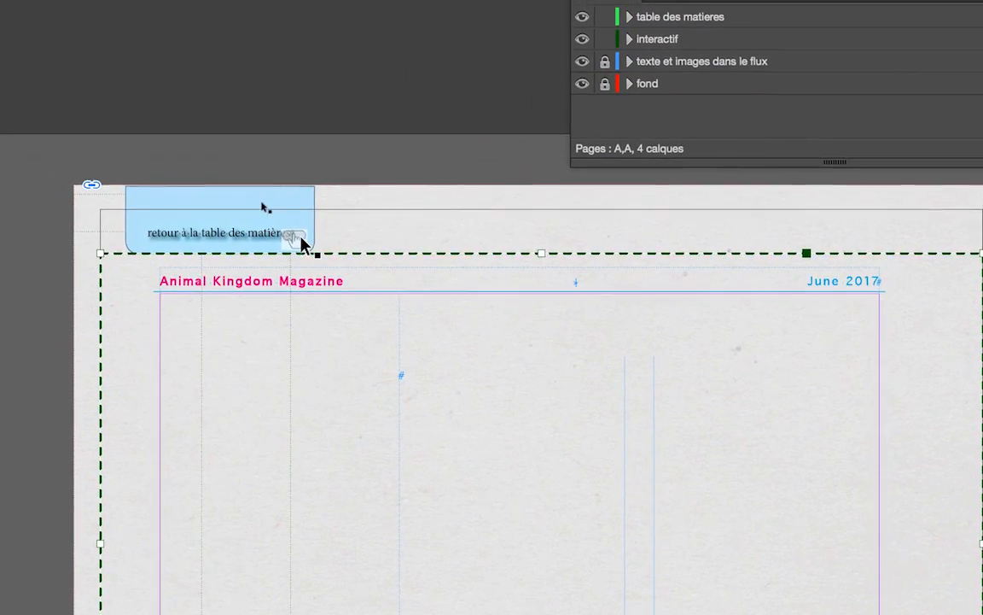
{"action": "left_click", "coordinate": [298, 241]}
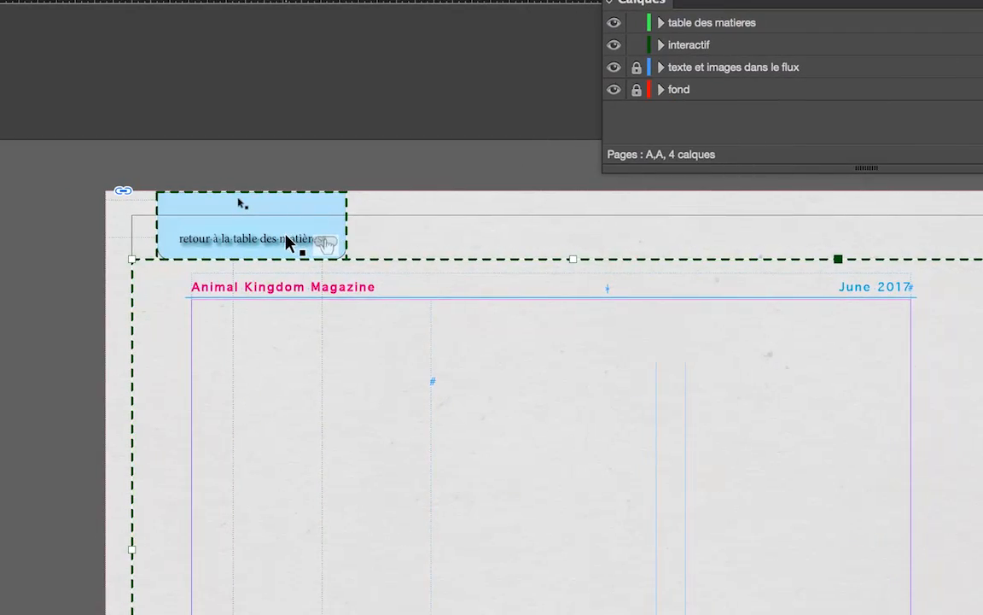
{"action": "left_click_drag", "start_coordinate": [570, 256], "coordinate": [572, 238]}
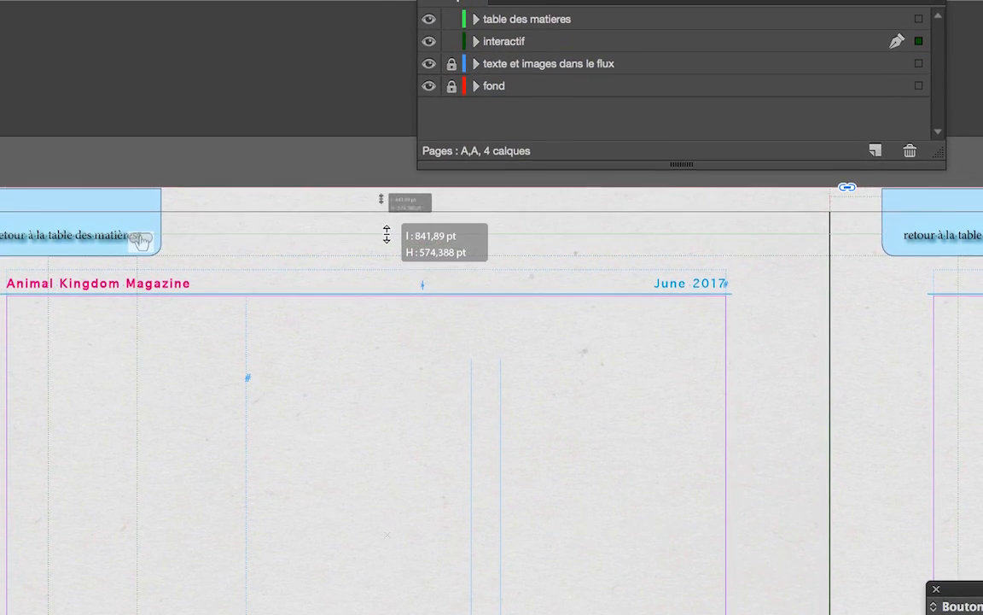
{"action": "mouse_move", "coordinate": [387, 234]}
{"action": "left_mouse_down"}
{"action": "mouse_move", "coordinate": [385, 214]}
{"action": "mouse_move", "coordinate": [395, 274]}
{"action": "mouse_move", "coordinate": [384, 237]}
{"action": "left_mouse_up"}
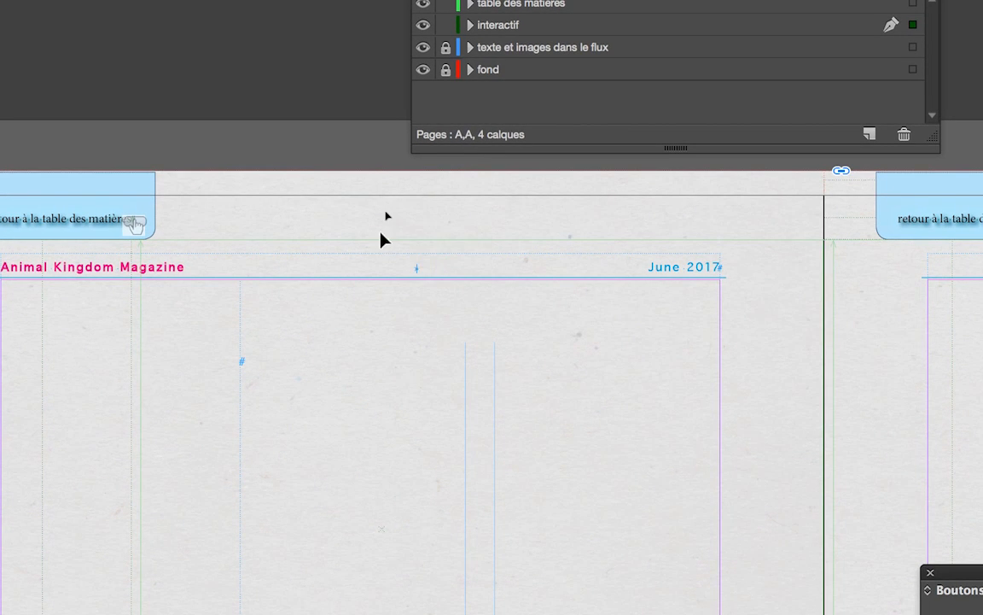
{"action": "left_click", "coordinate": [384, 237]}
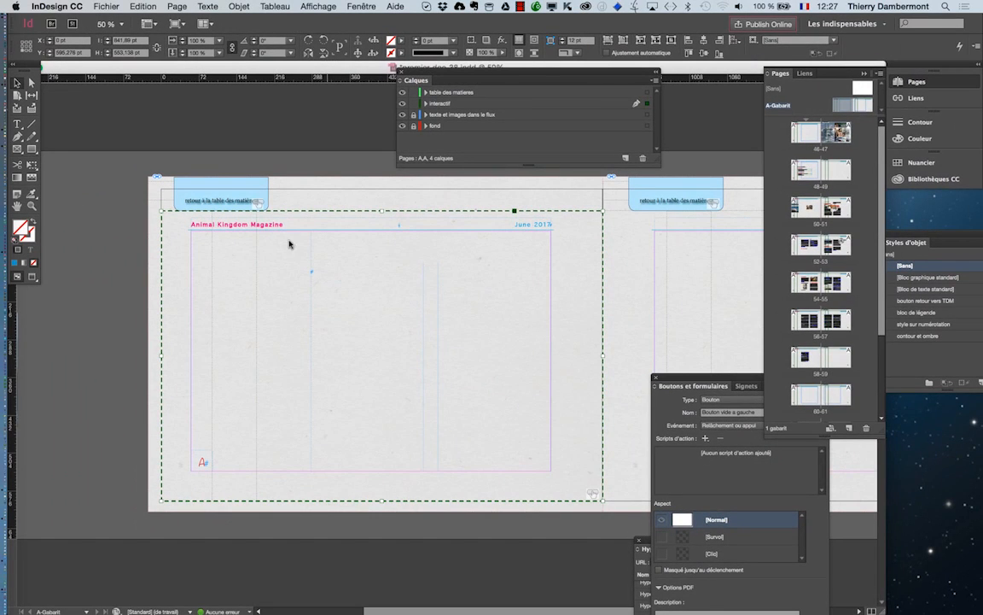
Move the buttons and forms palette and the layers palette clear of the A-Gabarit master pages.
{"action": "scroll", "coordinate": [261, 312], "scroll_direction": "right", "scroll_amount": 4}
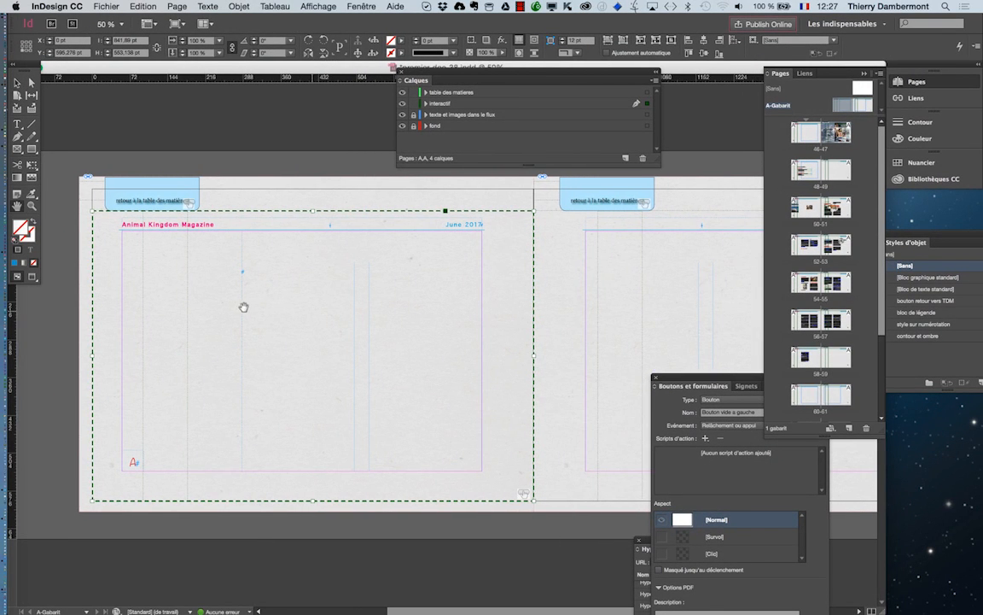
{"action": "left_click_drag", "start_coordinate": [679, 378], "coordinate": [267, 521]}
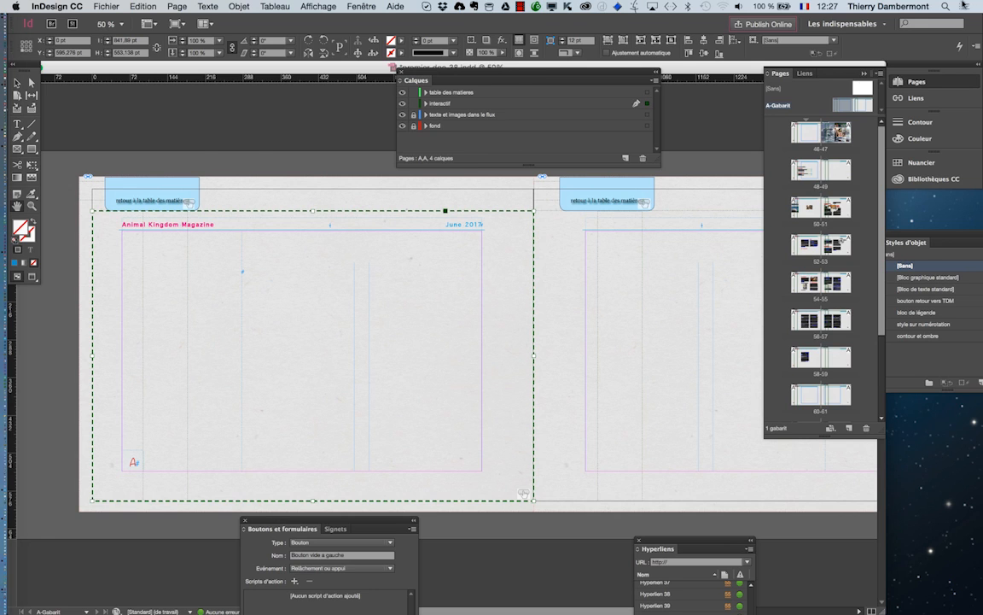
{"action": "left_click_drag", "start_coordinate": [521, 72], "coordinate": [343, 77]}
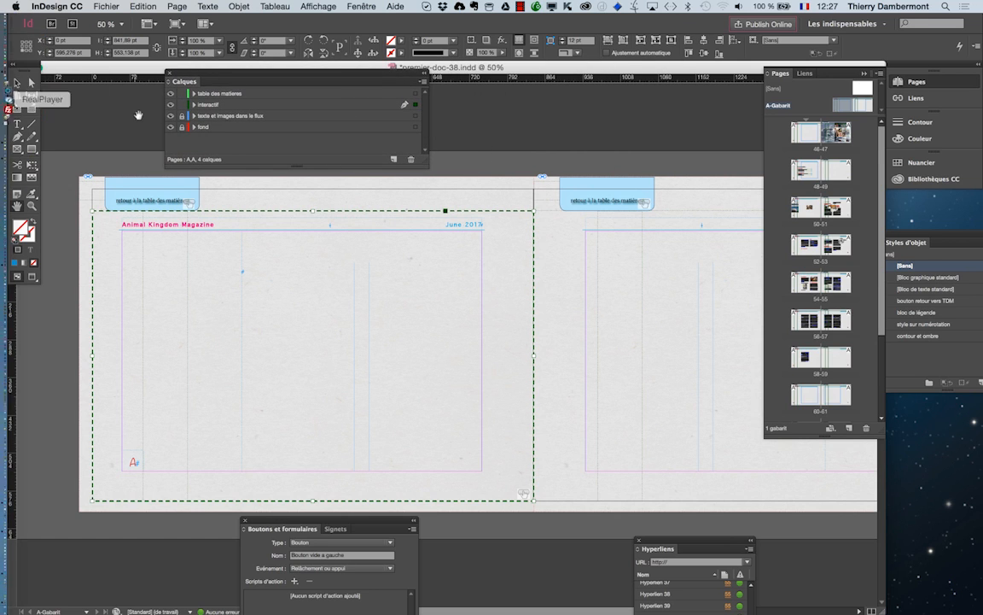
Select the blank button on the right master page, and go to the contents on page 48.
{"action": "left_click", "coordinate": [553, 217]}
{"action": "left_click", "coordinate": [553, 216]}
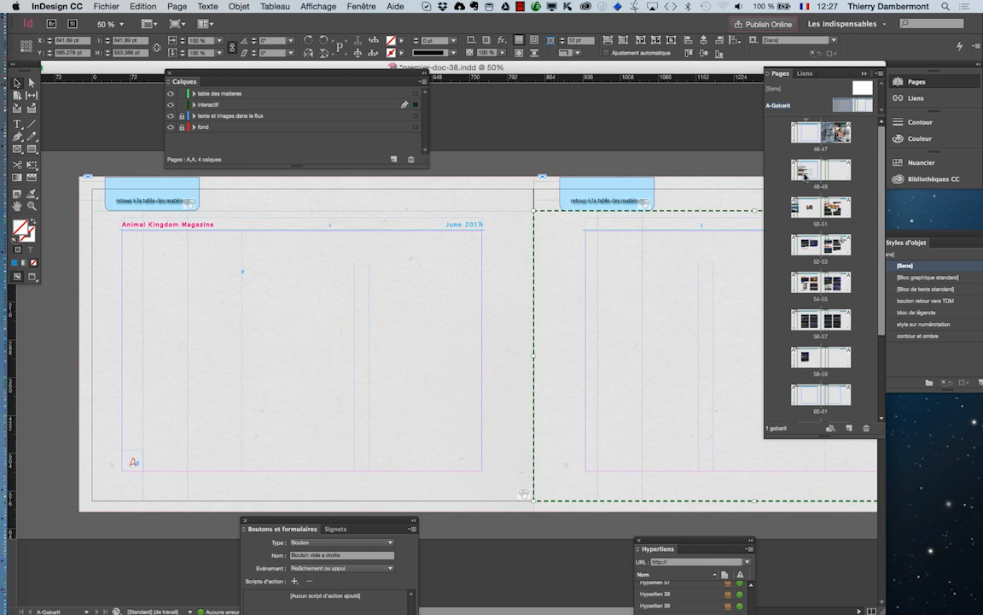
{"action": "left_click", "coordinate": [239, 94]}
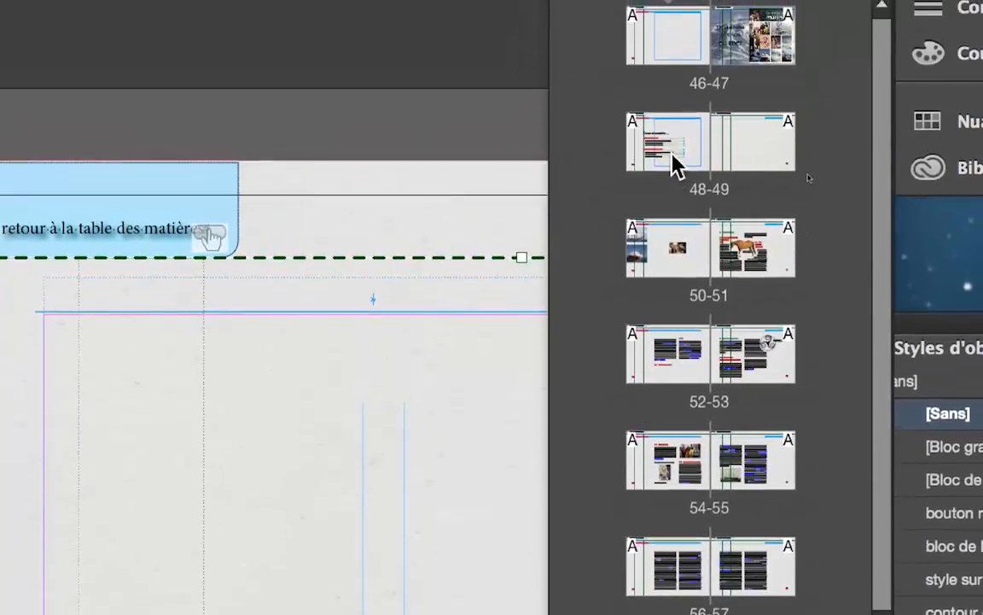
{"action": "left_click", "coordinate": [715, 80]}
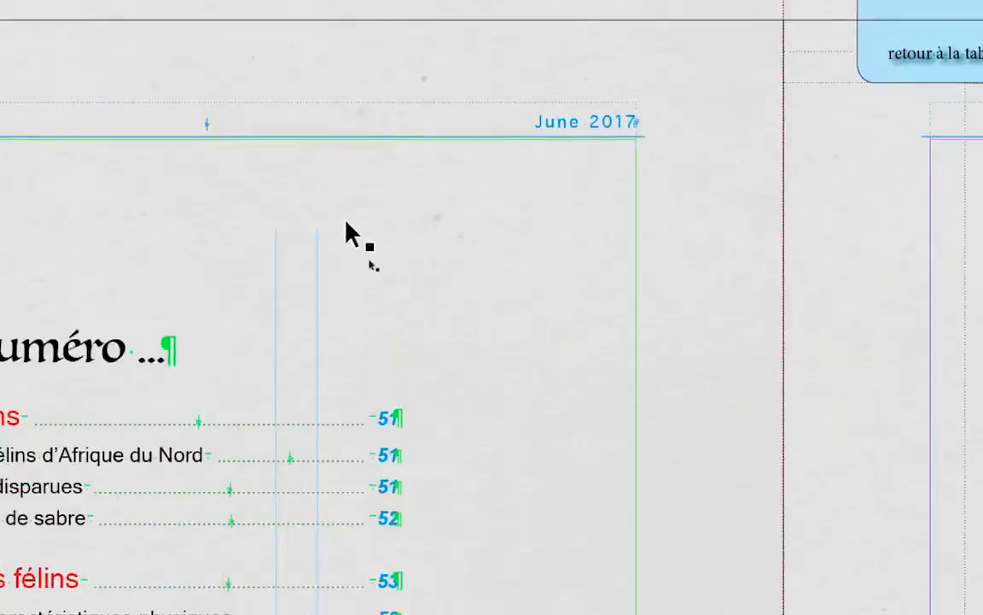